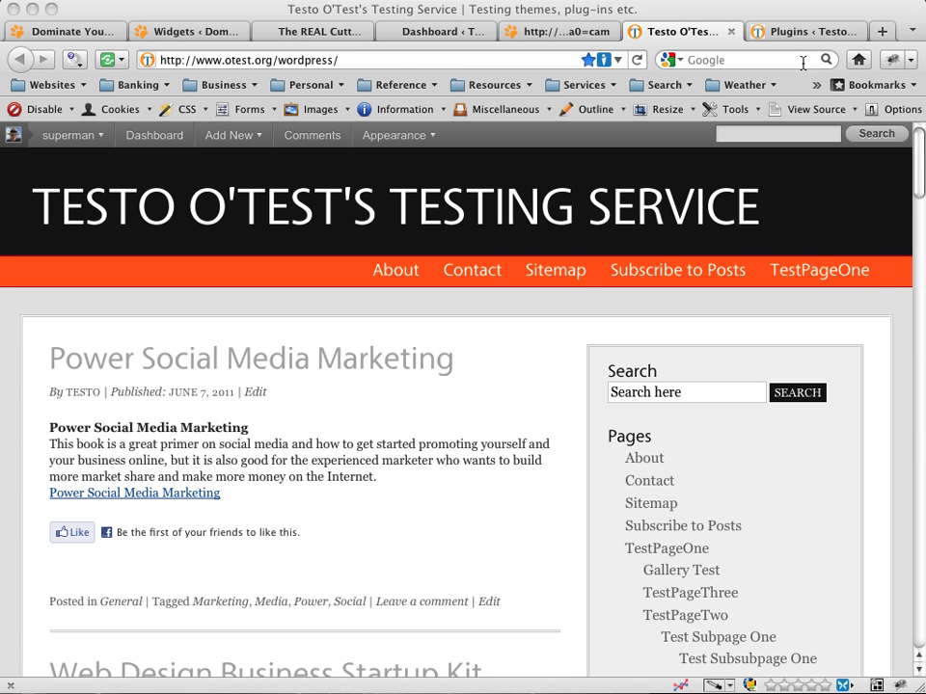
Go from the Plugins admin page to the WordPress Dashboard
{"action": "left_click", "coordinate": [796, 32]}
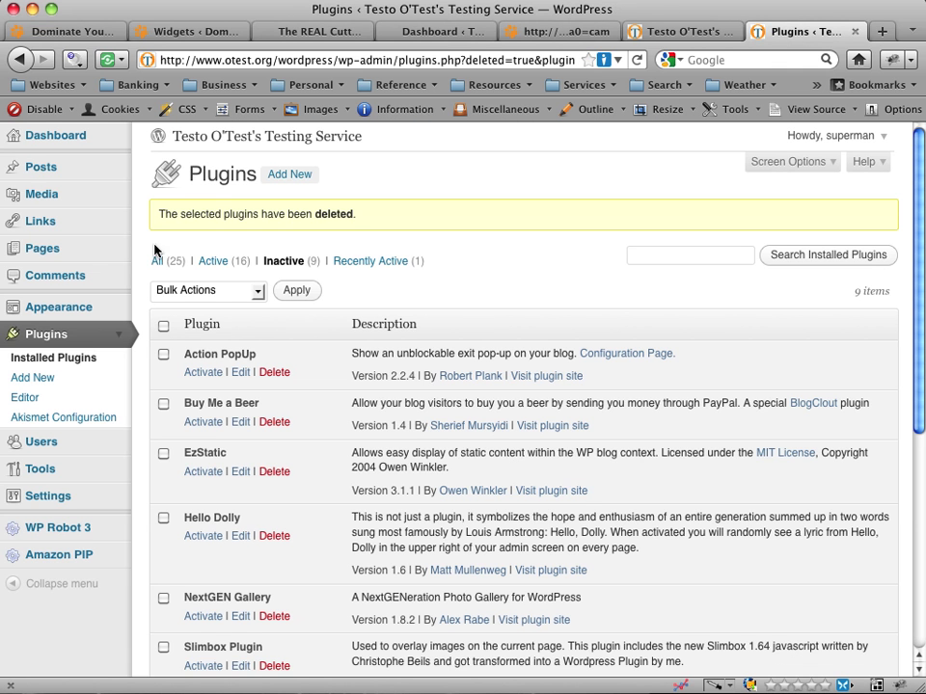
{"action": "left_click", "coordinate": [47, 135]}
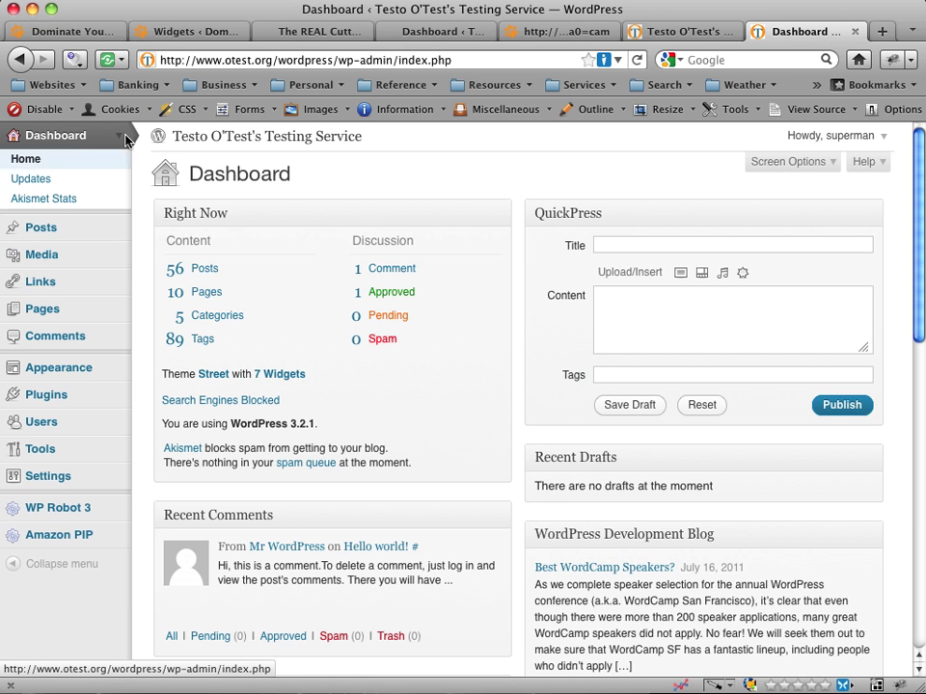
Go to Plugins > Add New
{"action": "left_click", "coordinate": [123, 135]}
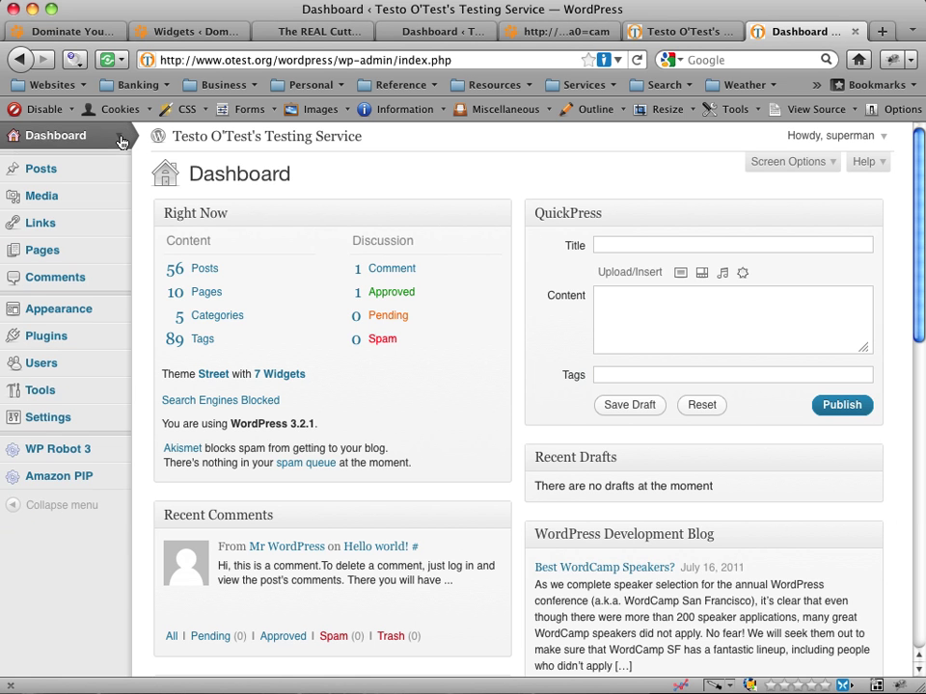
{"action": "left_click", "coordinate": [117, 335]}
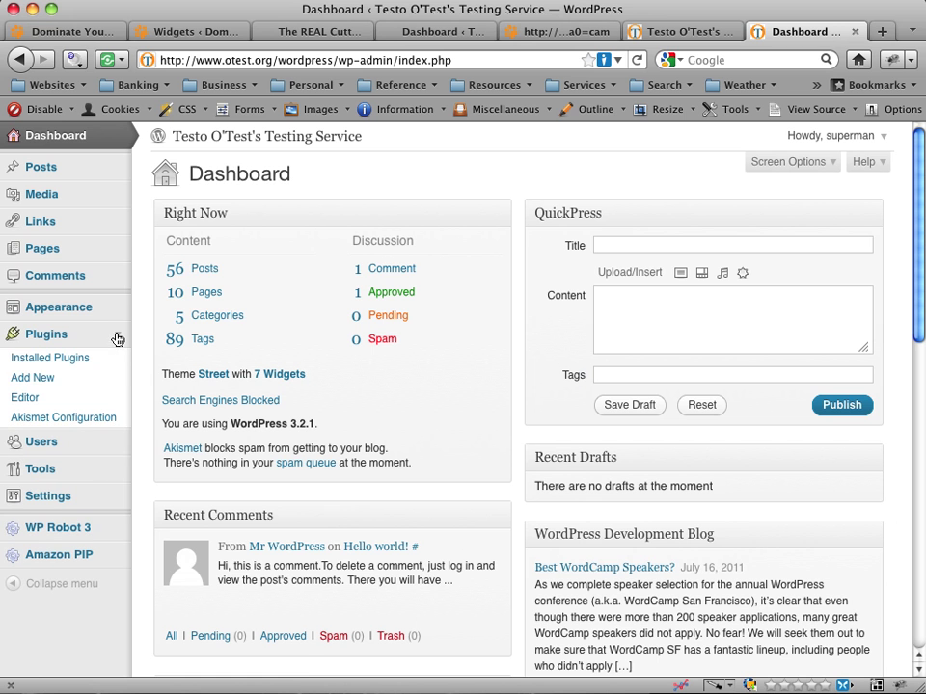
{"action": "left_click", "coordinate": [42, 382]}
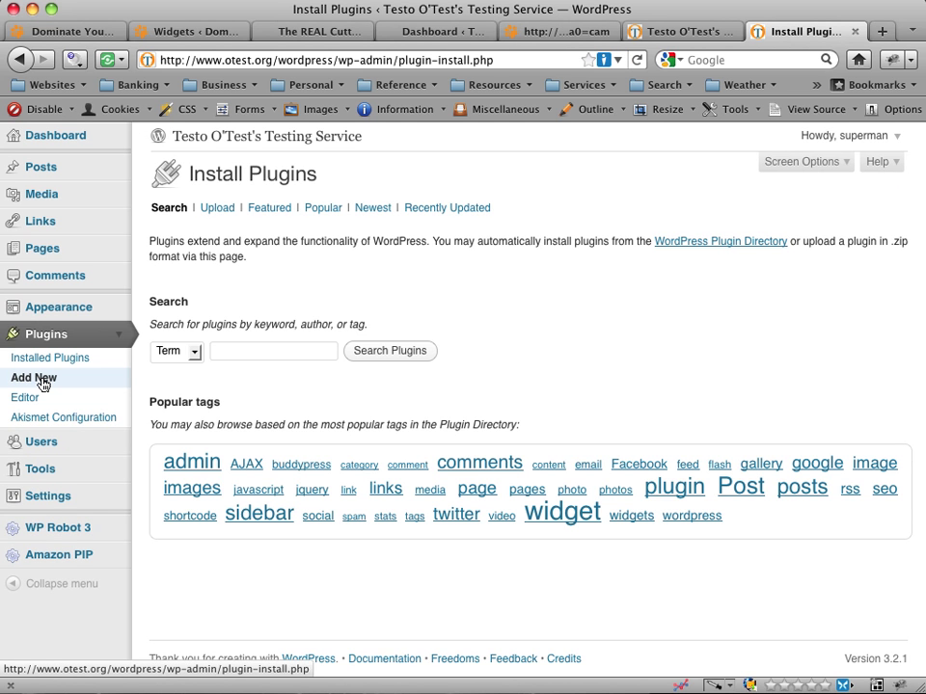
Search the plugin directory for 'lightbox gallery'
{"action": "left_click", "coordinate": [285, 357]}
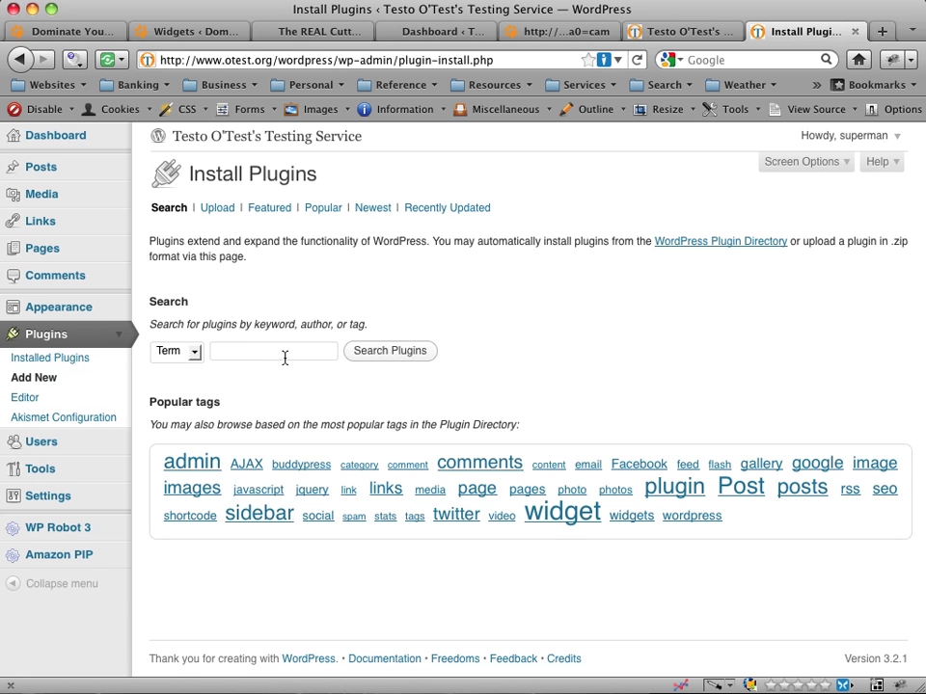
{"action": "type", "text": "light"}
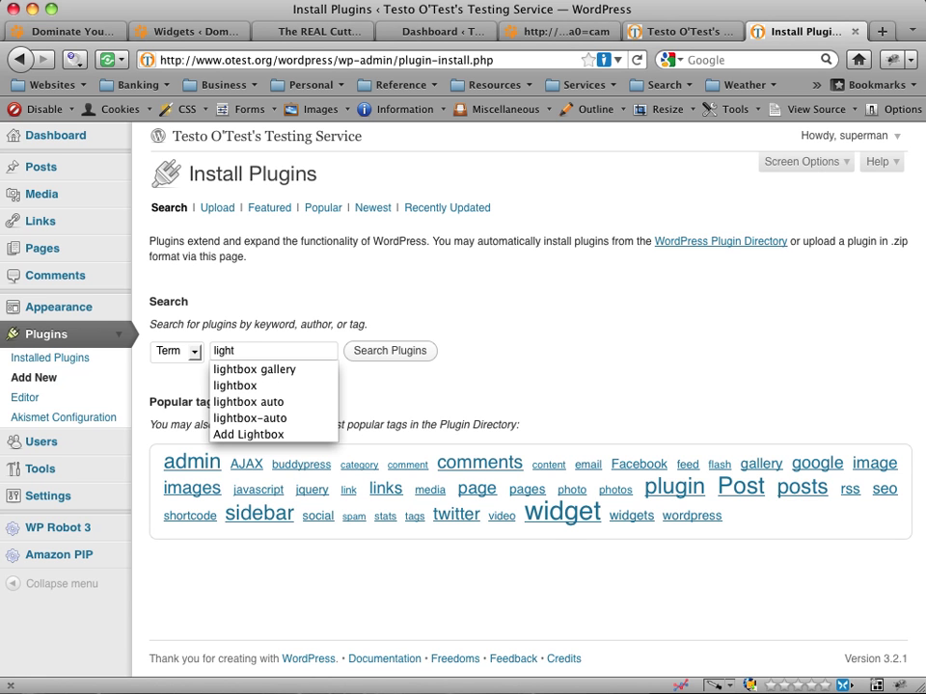
{"action": "key", "text": "Down"}
{"action": "key", "text": "Return"}
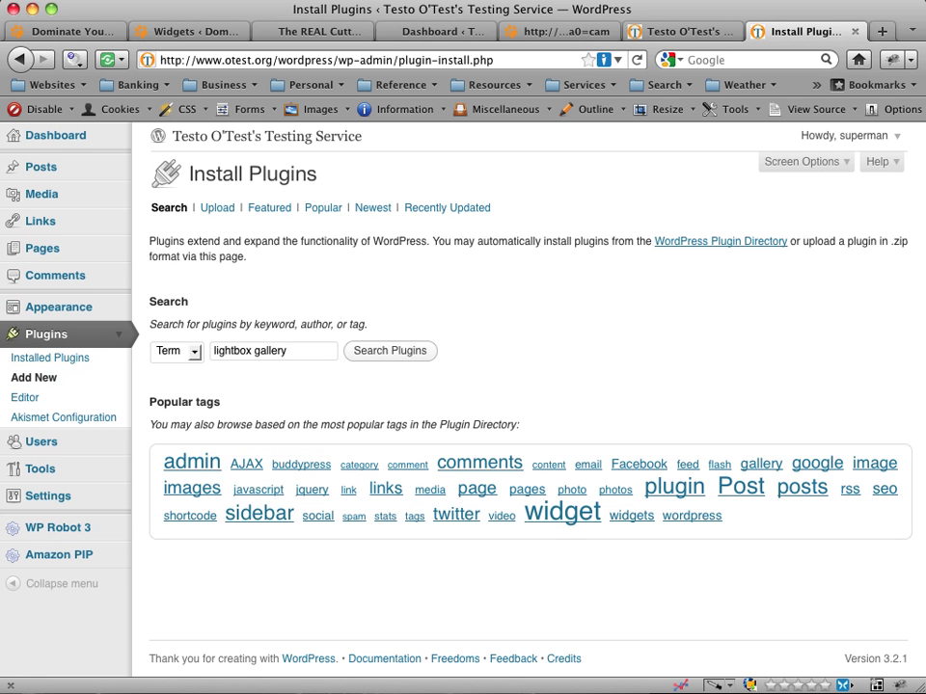
{"action": "left_click", "coordinate": [405, 353]}
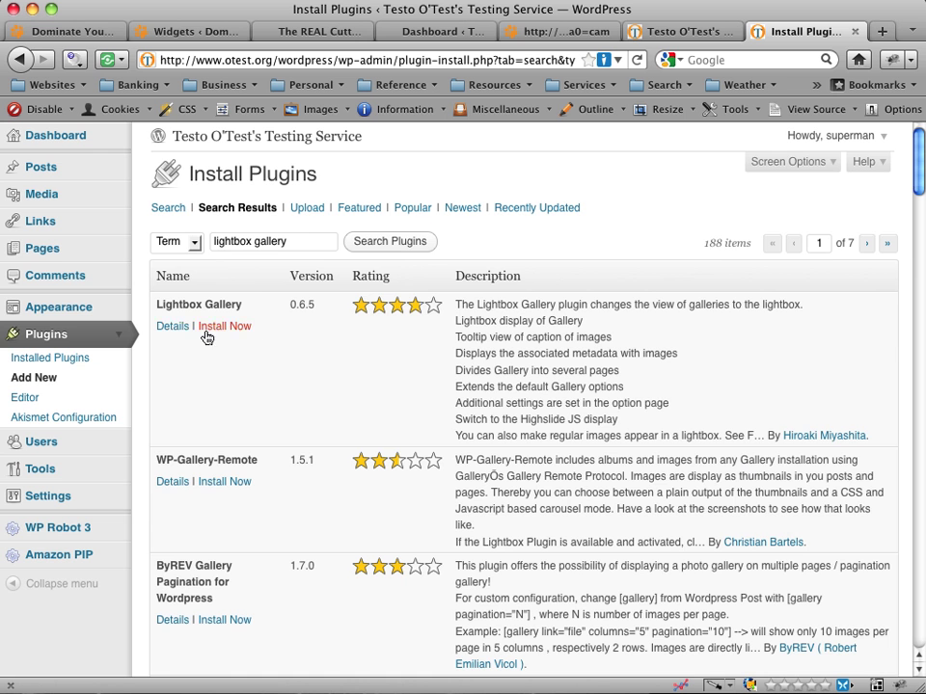
Install the Lightbox Gallery 0.6.5 plugin and activate it
{"action": "left_click", "coordinate": [209, 327]}
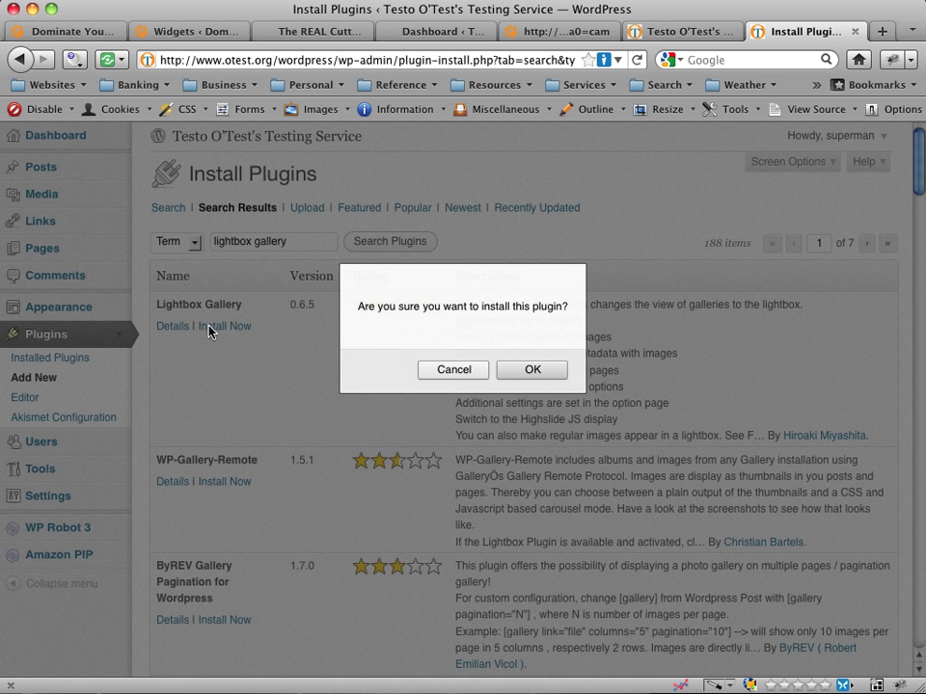
{"action": "left_click", "coordinate": [531, 371]}
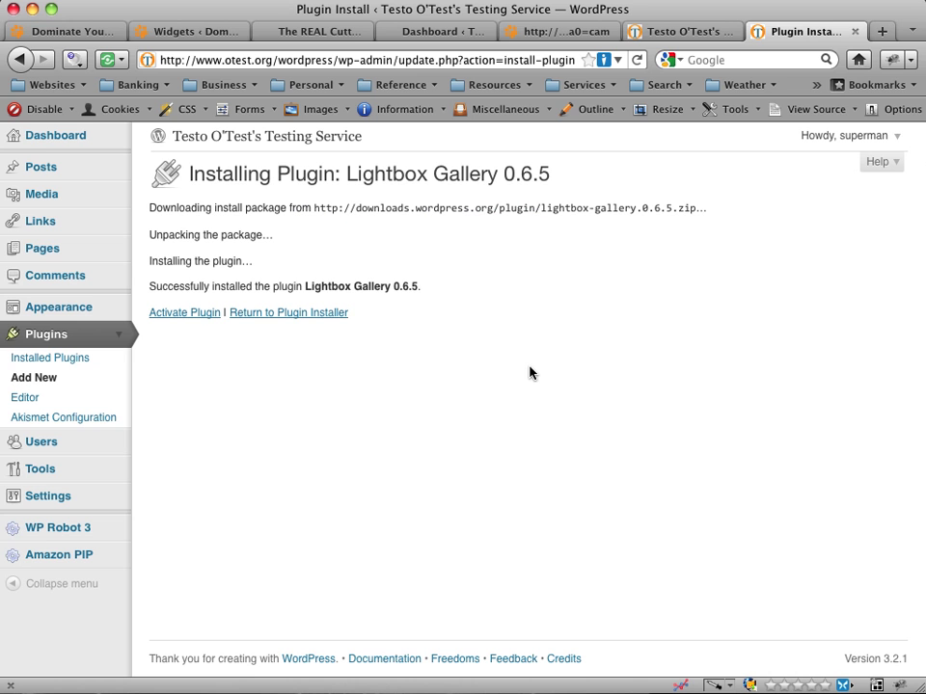
{"action": "left_click", "coordinate": [196, 316]}
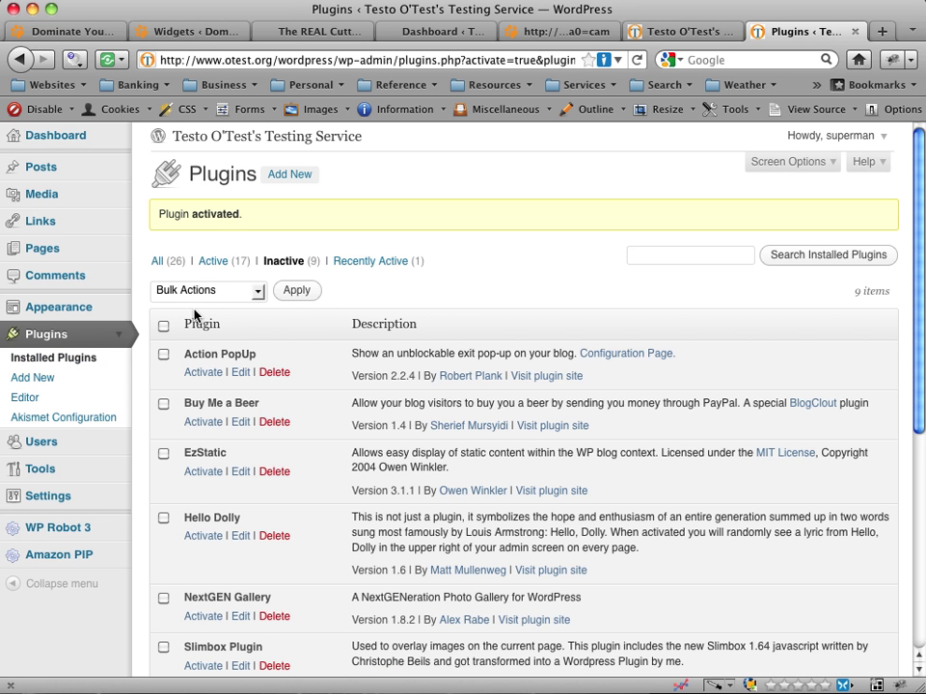
Filter the Plugins list to the 17 active plugins and check Lightbox Gallery is there
{"action": "left_click", "coordinate": [215, 263]}
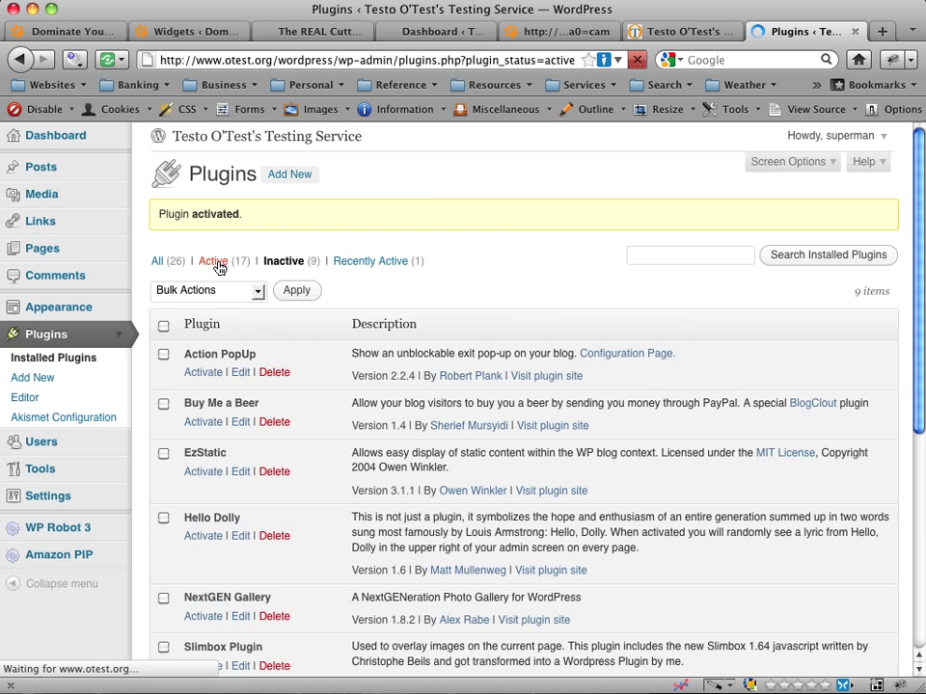
{"action": "scroll", "coordinate": [286, 439], "scroll_direction": "down", "scroll_amount": 10}
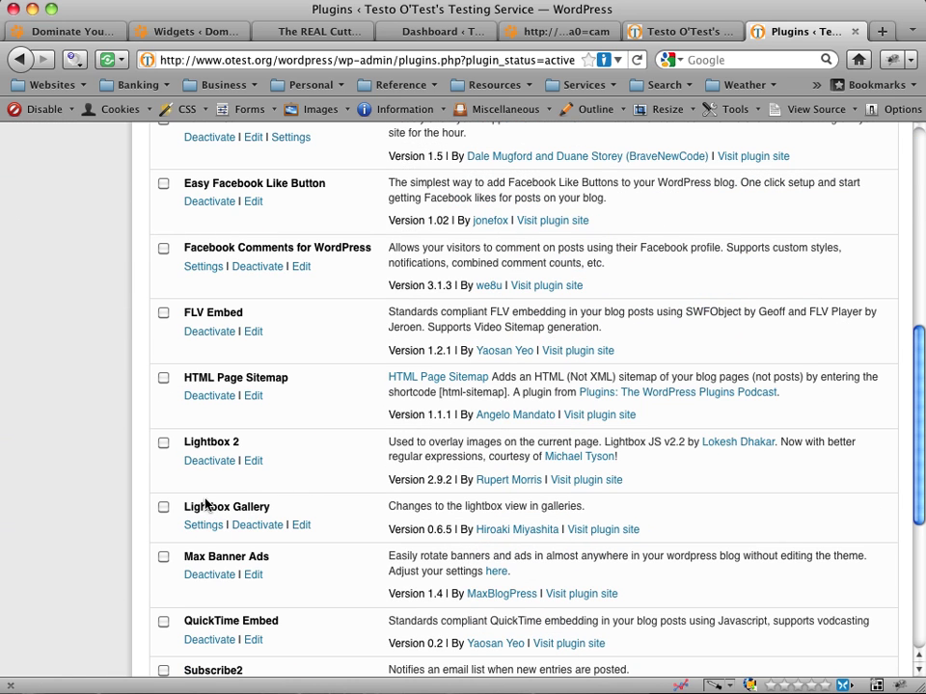
{"action": "scroll", "coordinate": [328, 441], "scroll_direction": "up", "scroll_amount": 8}
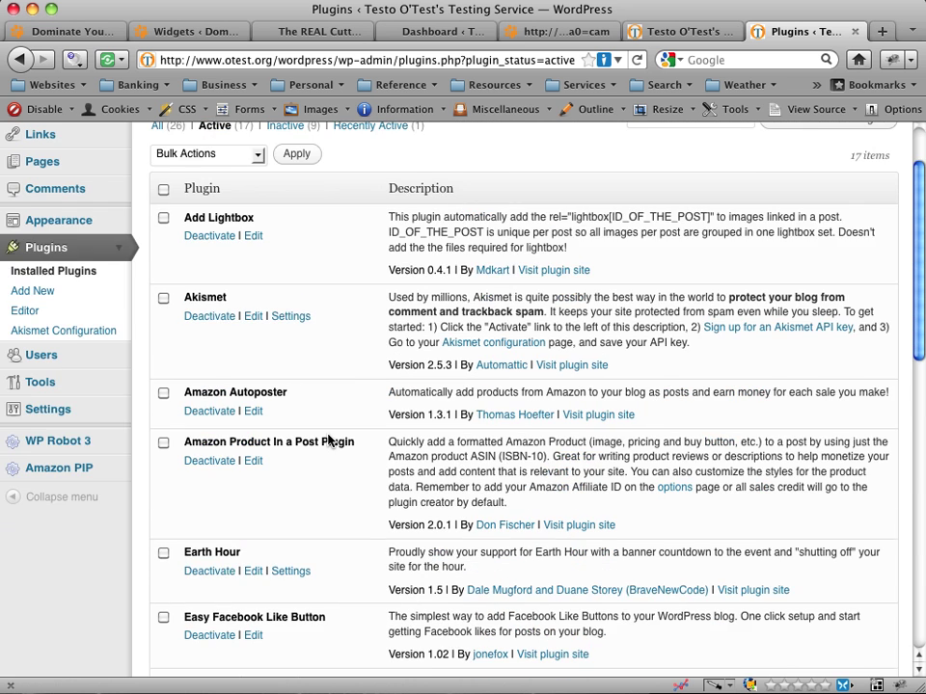
{"action": "scroll", "coordinate": [324, 437], "scroll_direction": "up", "scroll_amount": 2}
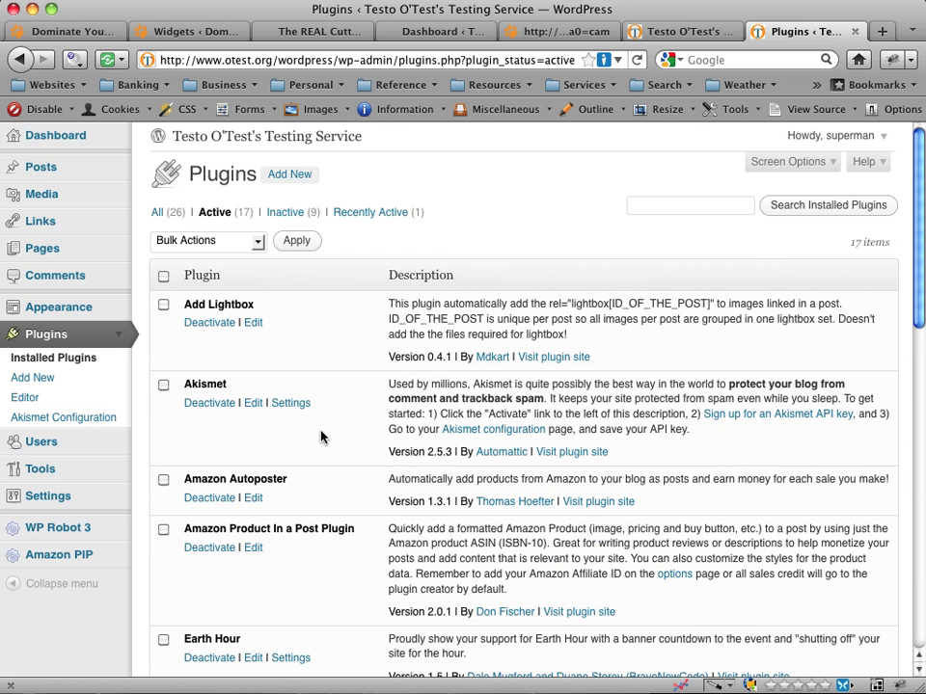
Collapse the Plugins menu and expand the Settings menu
{"action": "left_click", "coordinate": [120, 337]}
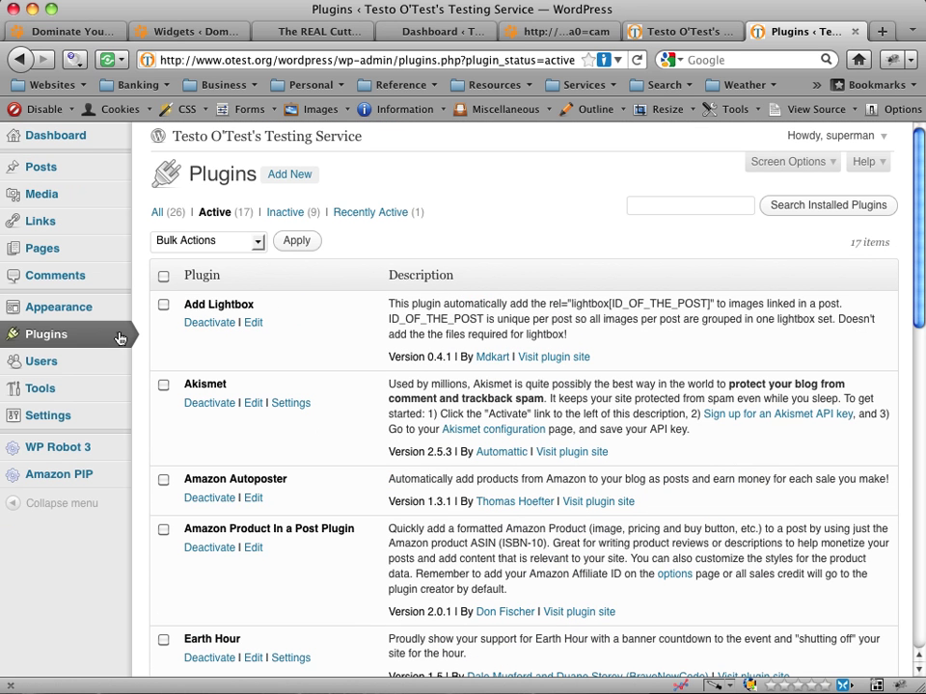
{"action": "left_click", "coordinate": [120, 423]}
{"action": "scroll", "coordinate": [89, 472], "scroll_direction": "down", "scroll_amount": 2}
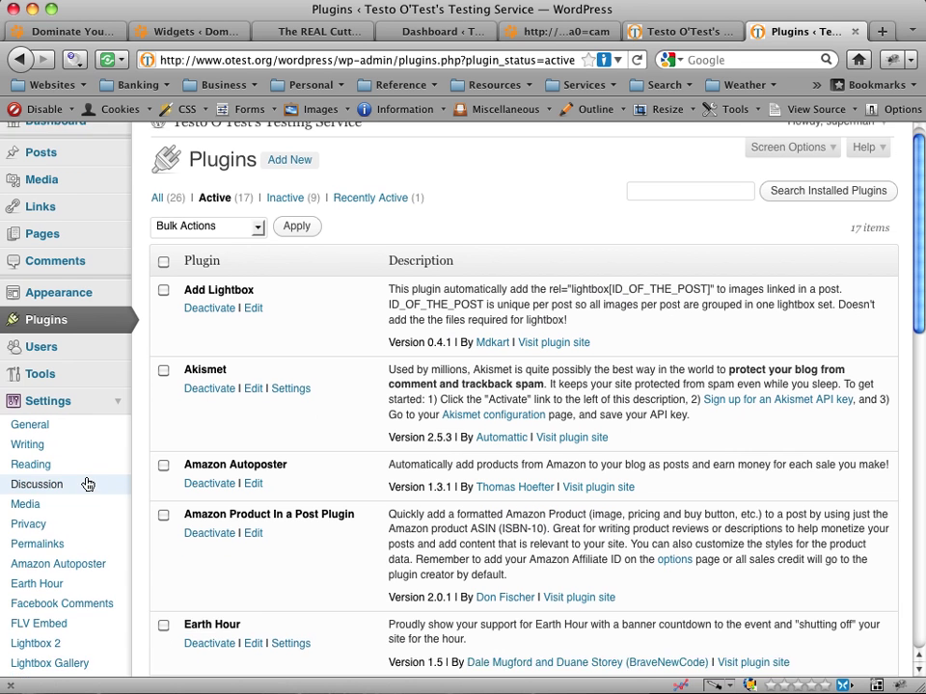
In Settings > Lightbox Gallery, keep Lightbox loading and scripts on every page, then update options
{"action": "left_click", "coordinate": [74, 619]}
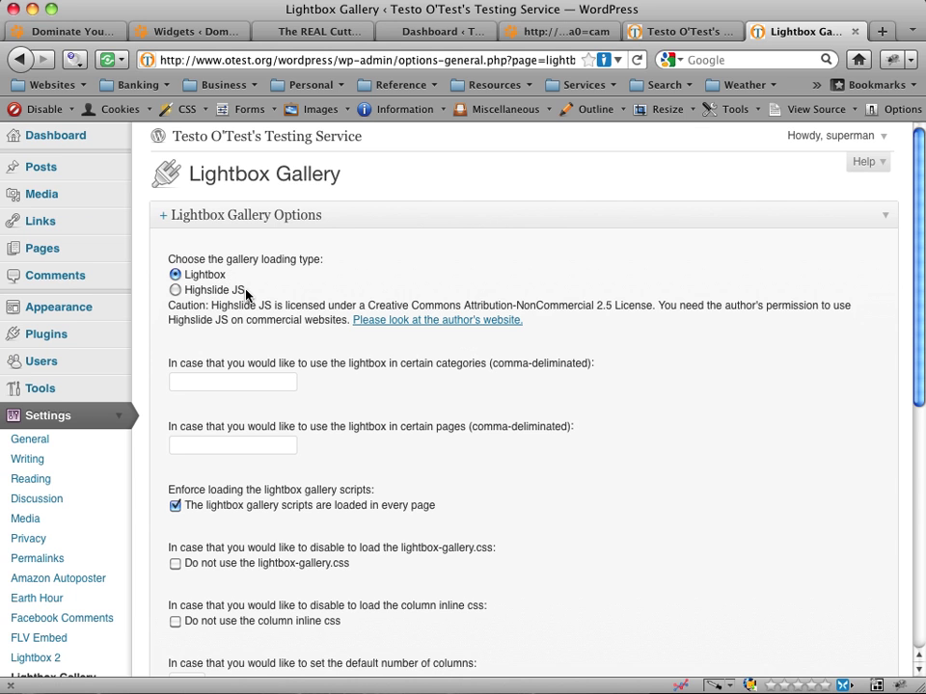
{"action": "left_click_drag", "start_coordinate": [246, 295], "coordinate": [180, 297]}
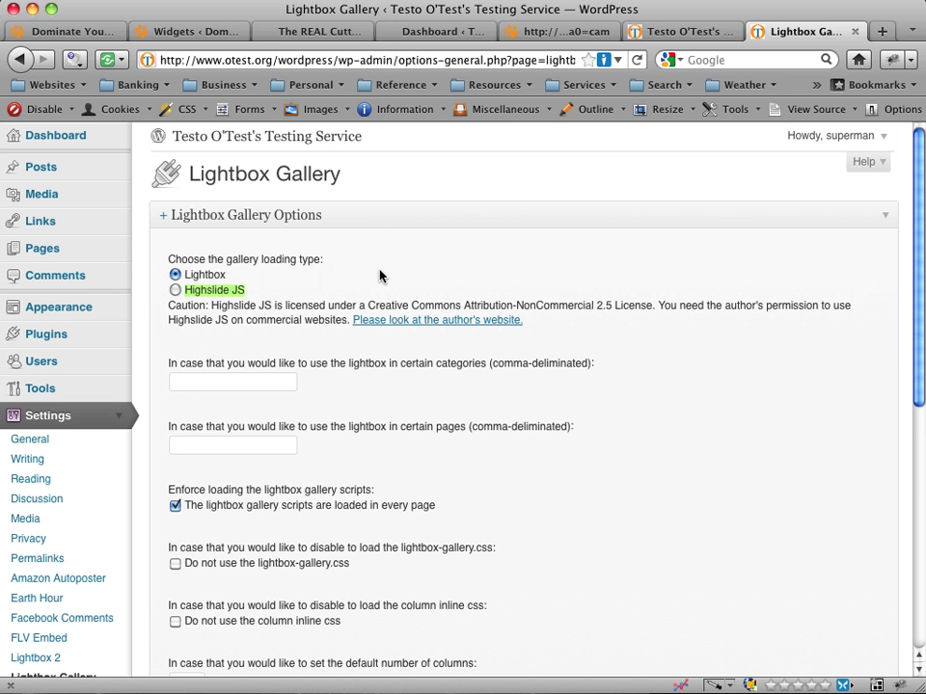
{"action": "left_click", "coordinate": [174, 275]}
{"action": "left_click", "coordinate": [251, 384]}
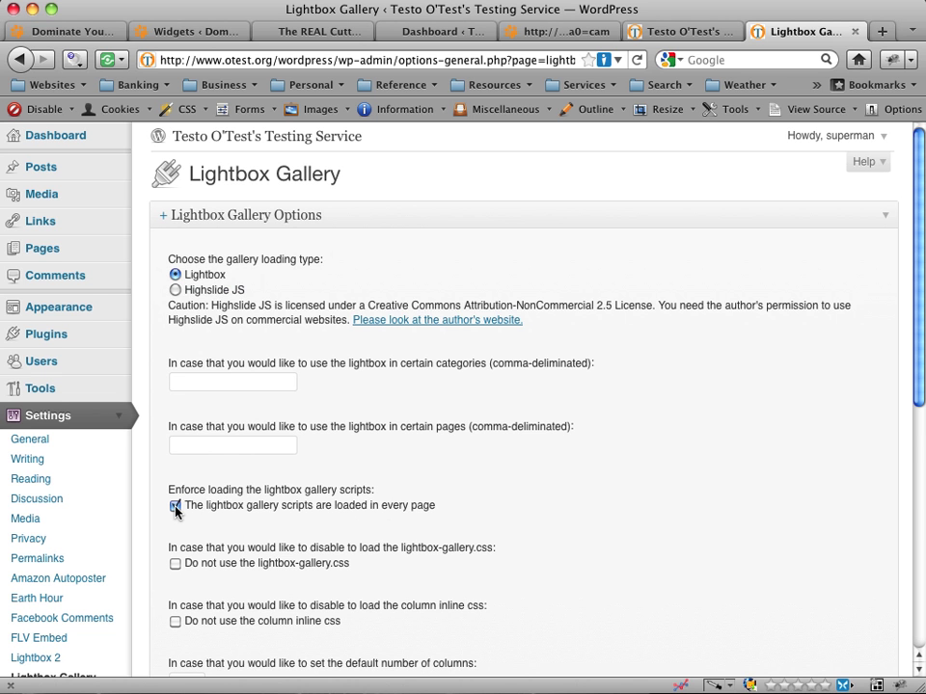
{"action": "scroll", "coordinate": [274, 533], "scroll_direction": "down", "scroll_amount": 10}
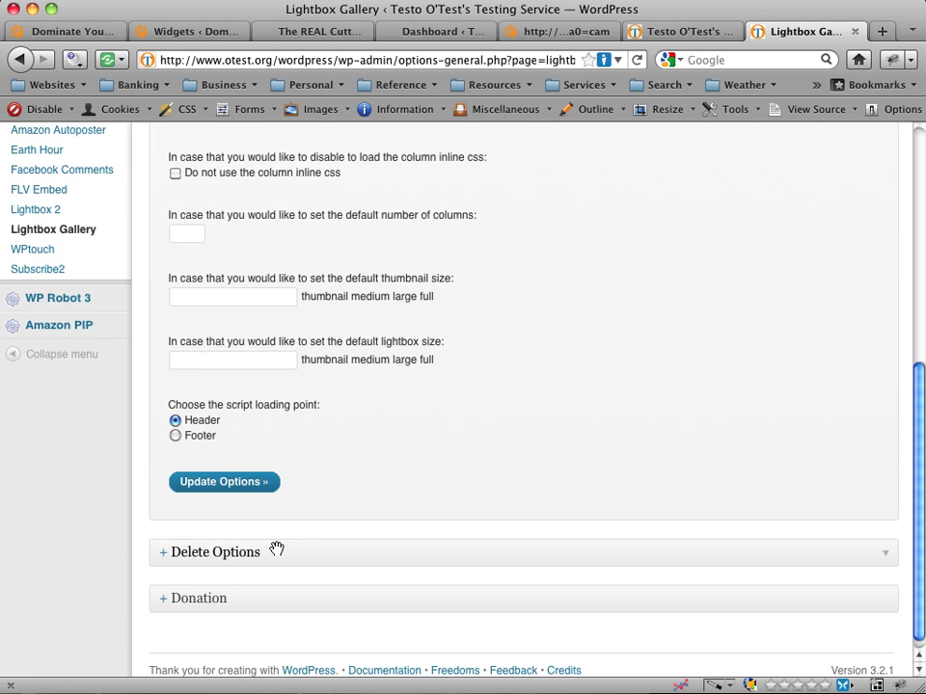
{"action": "left_click", "coordinate": [221, 487]}
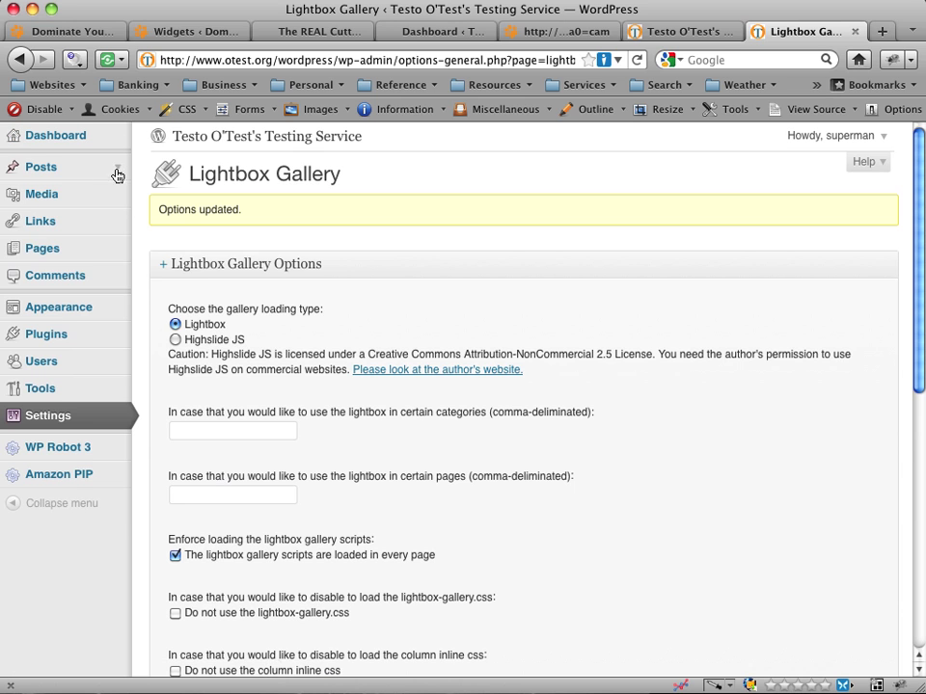
Start a new post titled 'Lightbox Gallery Test'
{"action": "mouse_move", "coordinate": [105, 171]}
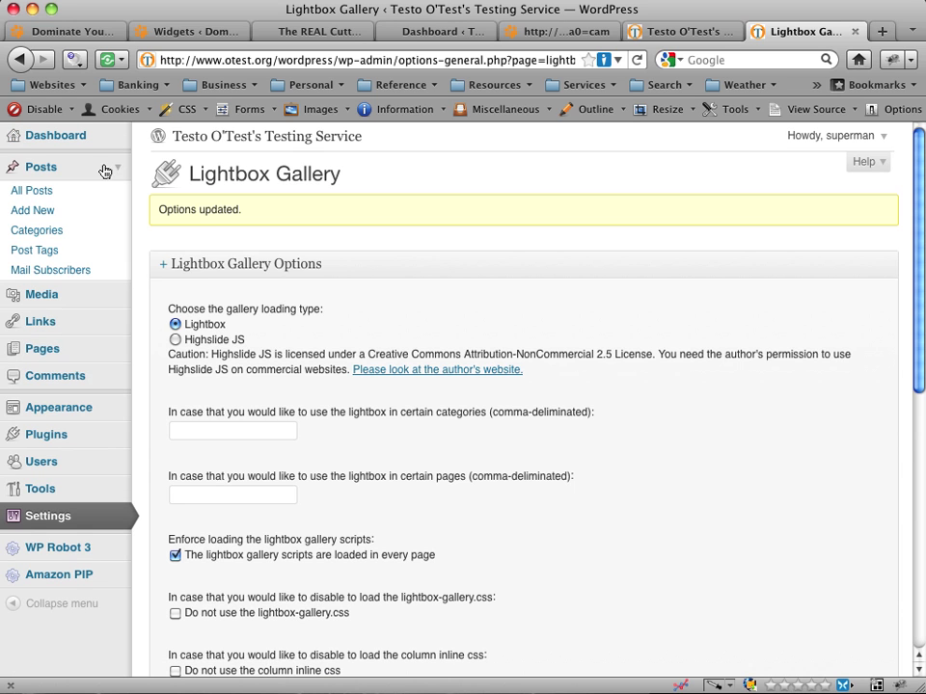
{"action": "left_click", "coordinate": [39, 213]}
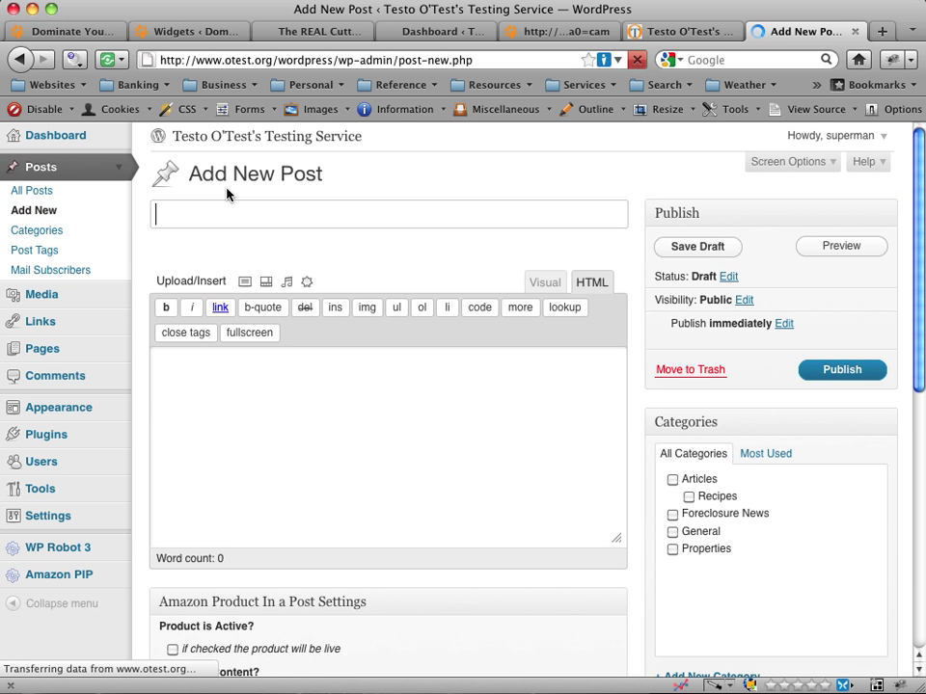
{"action": "type", "text": "Light"}
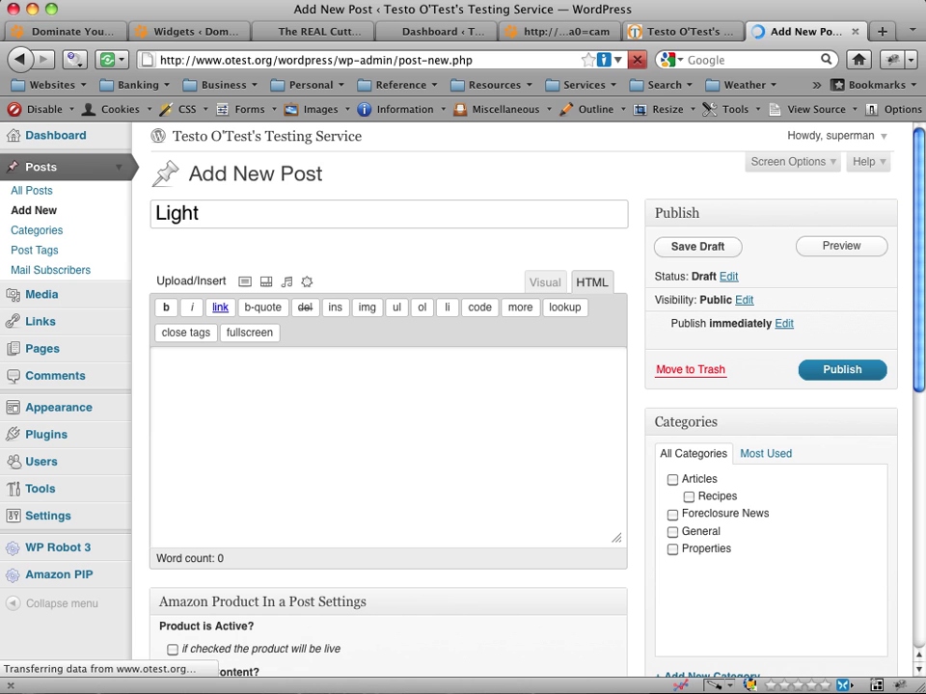
{"action": "type", "text": "box Galler"}
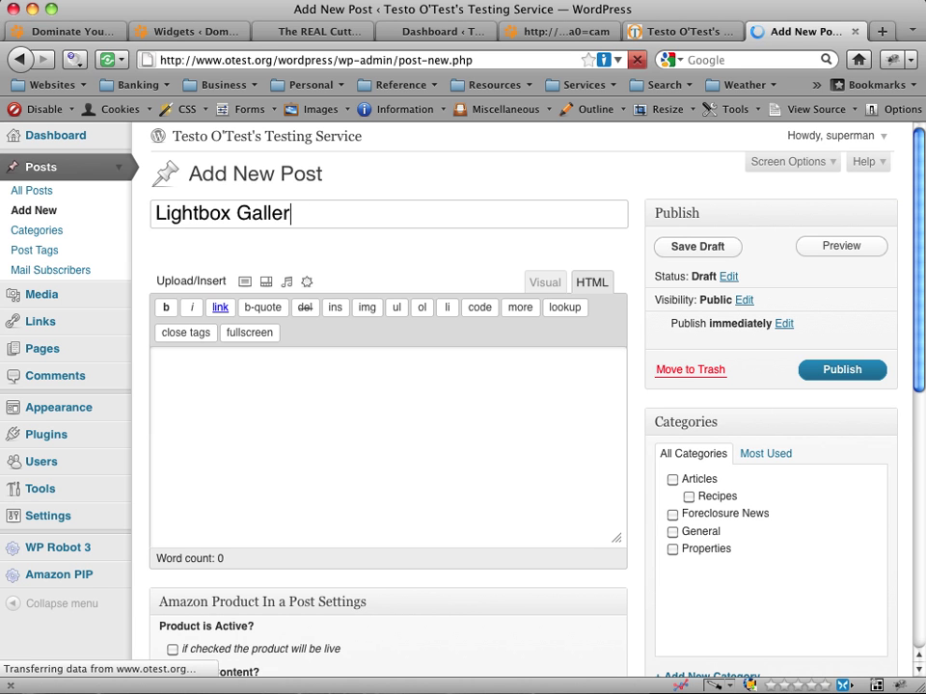
{"action": "type", "text": "y Test"}
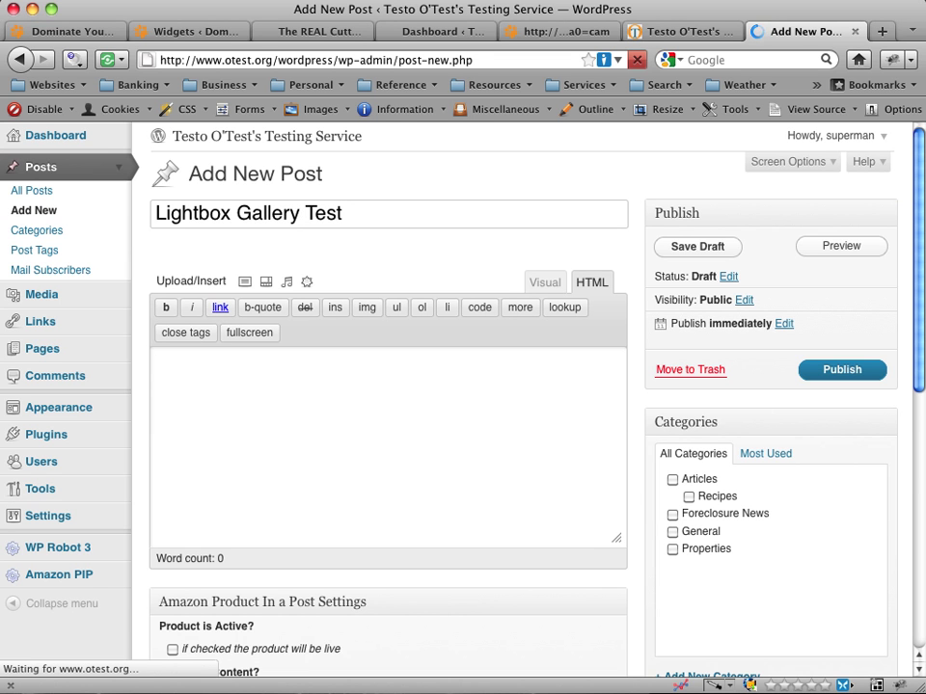
{"action": "key", "text": "Tab"}
Write the body line 'This is a test of the Lightbox Gallery Plugin.' and add a new line
{"action": "type", "text": "This is a tesst of the "}
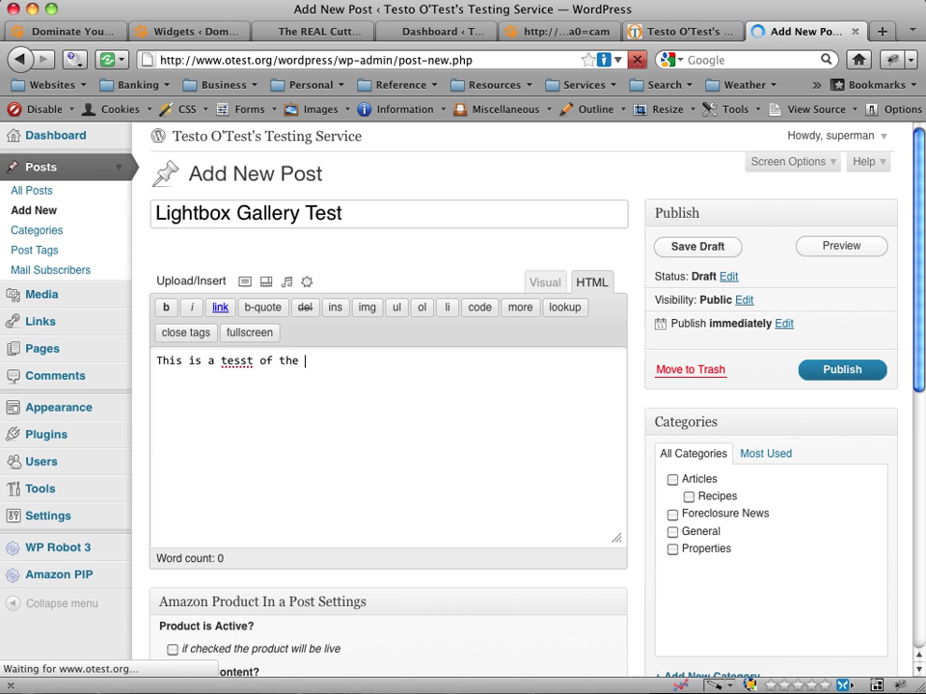
{"action": "type", "text": "Light"}
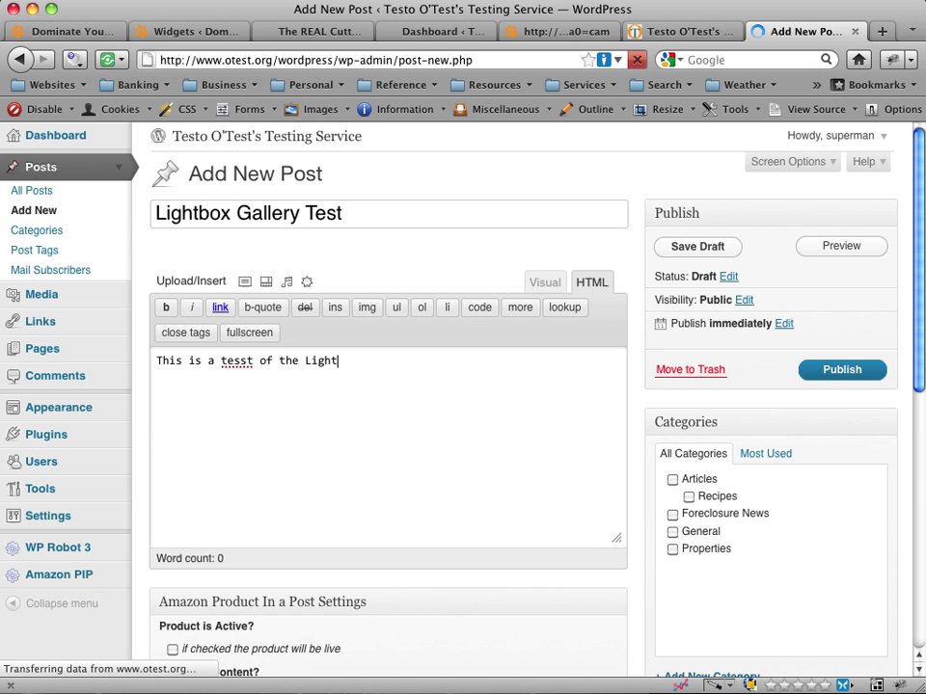
{"action": "type", "text": "box Galery"}
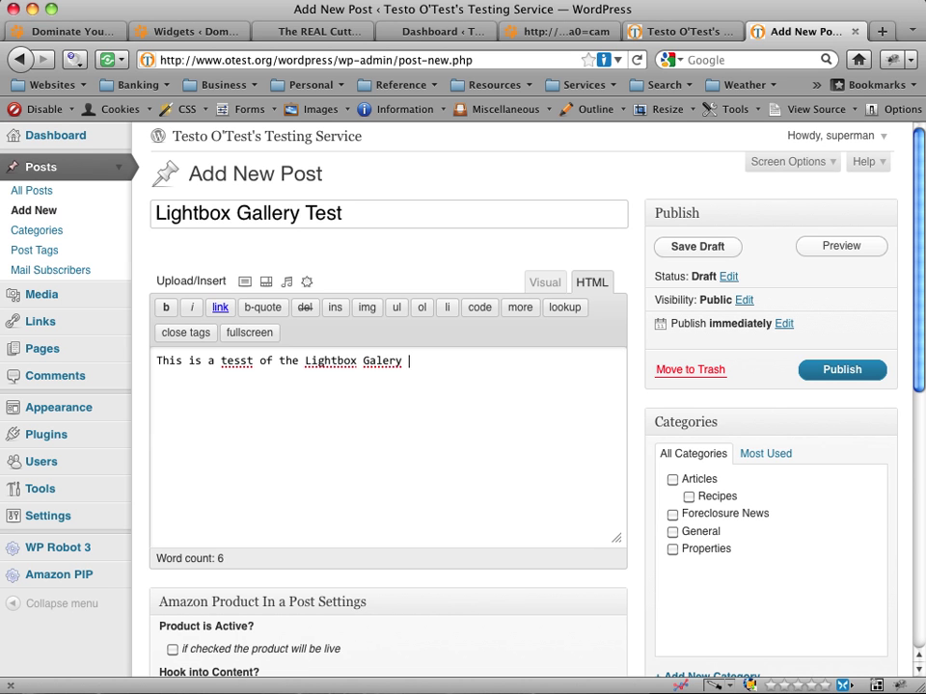
{"action": "key", "text": "BackSpace"}
{"action": "key", "text": "BackSpace"}
{"action": "key", "text": "BackSpace"}
{"action": "key", "text": "BackSpace"}
{"action": "type", "text": "lery Plugin"}
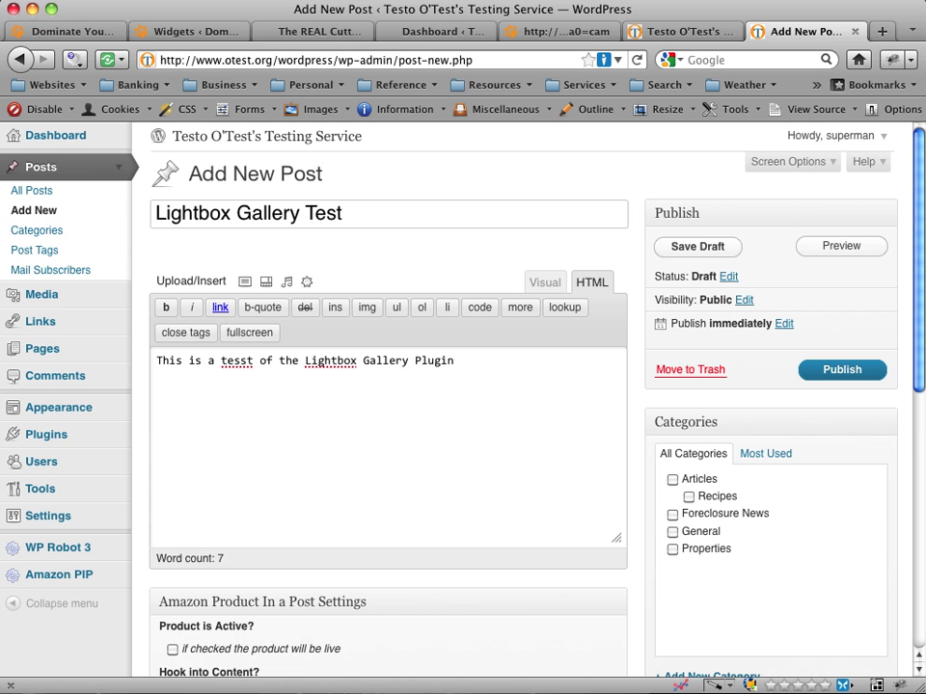
{"action": "type", "text": "."}
{"action": "key", "text": "Left"}
{"action": "key", "text": "Left"}
{"action": "key", "text": "Left"}
{"action": "key", "text": "Left"}
{"action": "key", "text": "Left"}
{"action": "key", "text": "Left"}
{"action": "key", "text": "Left"}
{"action": "key", "text": "Left"}
{"action": "key", "text": "Left"}
{"action": "key", "text": "Left"}
{"action": "key", "text": "Left"}
{"action": "key", "text": "Left"}
{"action": "key", "text": "Left"}
{"action": "key", "text": "Left"}
{"action": "key", "text": "Left"}
{"action": "key", "text": "Left"}
{"action": "key", "text": "Left"}
{"action": "key", "text": "Left"}
{"action": "key", "text": "Left"}
{"action": "key", "text": "Left"}
{"action": "key", "text": "Left"}
{"action": "key", "text": "Left"}
{"action": "key", "text": "Left"}
{"action": "key", "text": "Left"}
{"action": "key", "text": "Left"}
{"action": "key", "text": "Left"}
{"action": "key", "text": "BackSpace"}
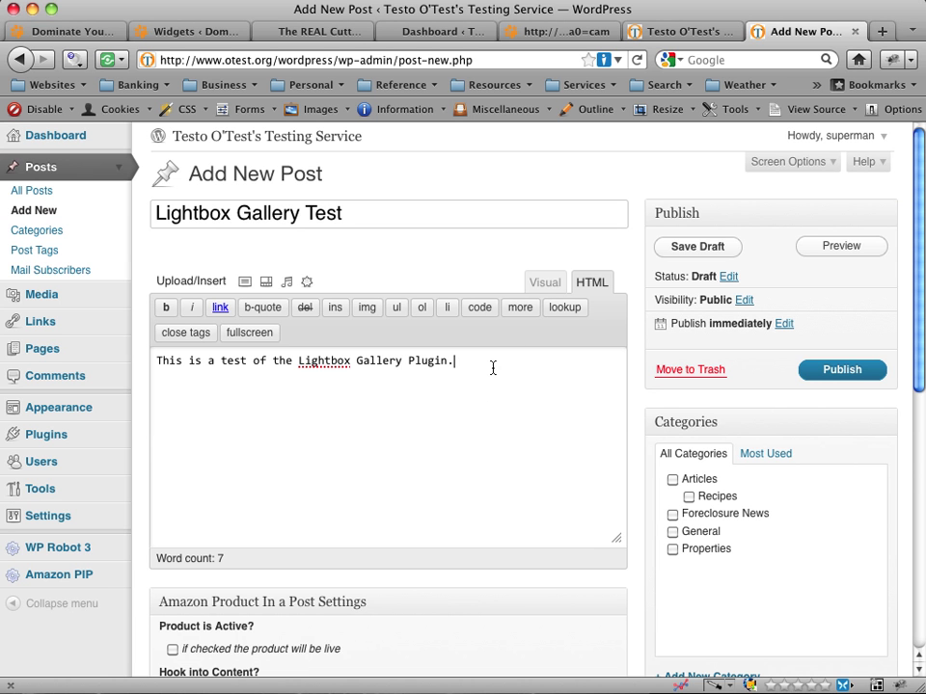
{"action": "key", "text": "Return"}
{"action": "left_click", "coordinate": [546, 283]}
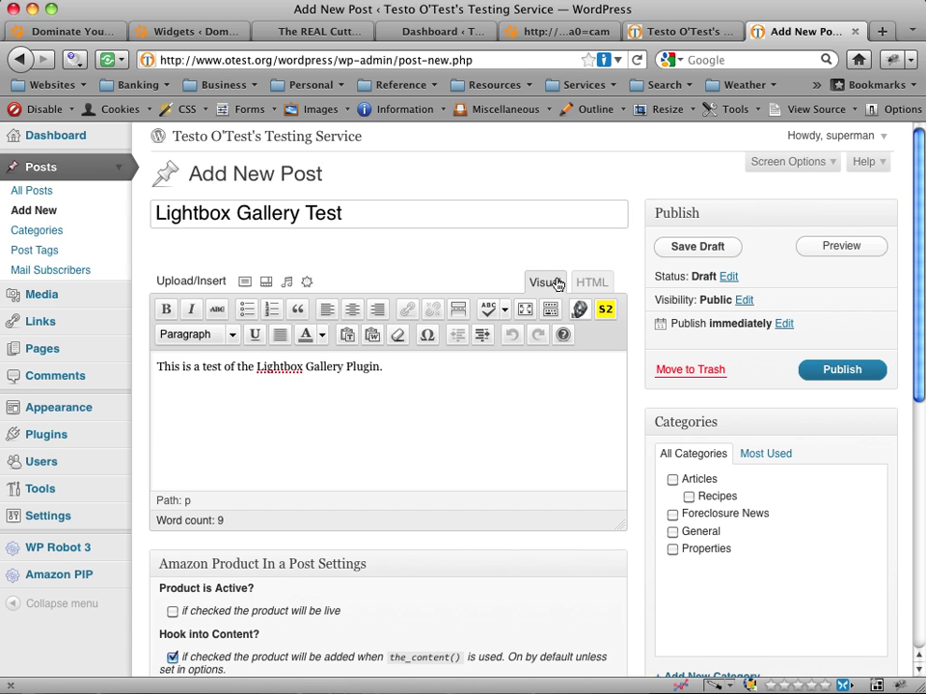
{"action": "left_click", "coordinate": [599, 282]}
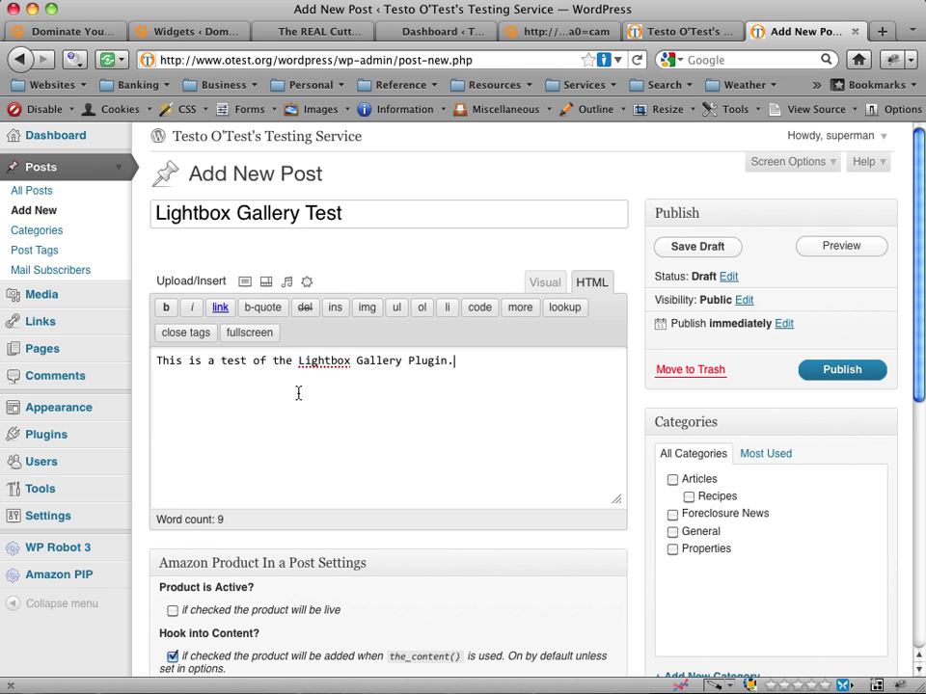
{"action": "key", "text": "Return"}
{"action": "key", "text": "Return"}
Upload 05-25-09_2220.jpg, 10-19-09_1730.jpg and beef-1.png from the Desktop into the post's media
{"action": "left_click", "coordinate": [244, 283]}
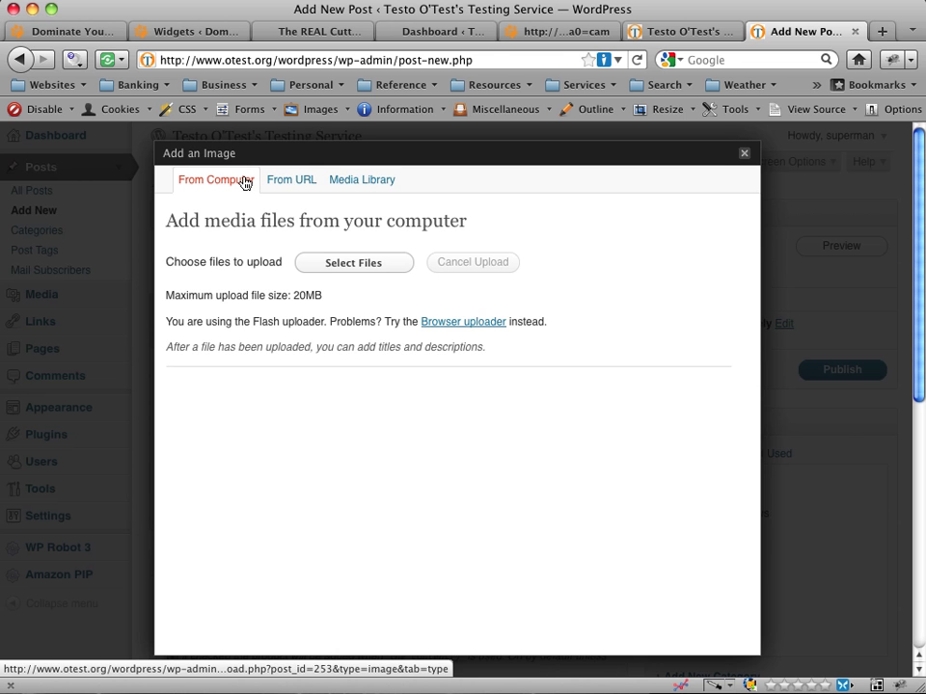
{"action": "left_click", "coordinate": [344, 263]}
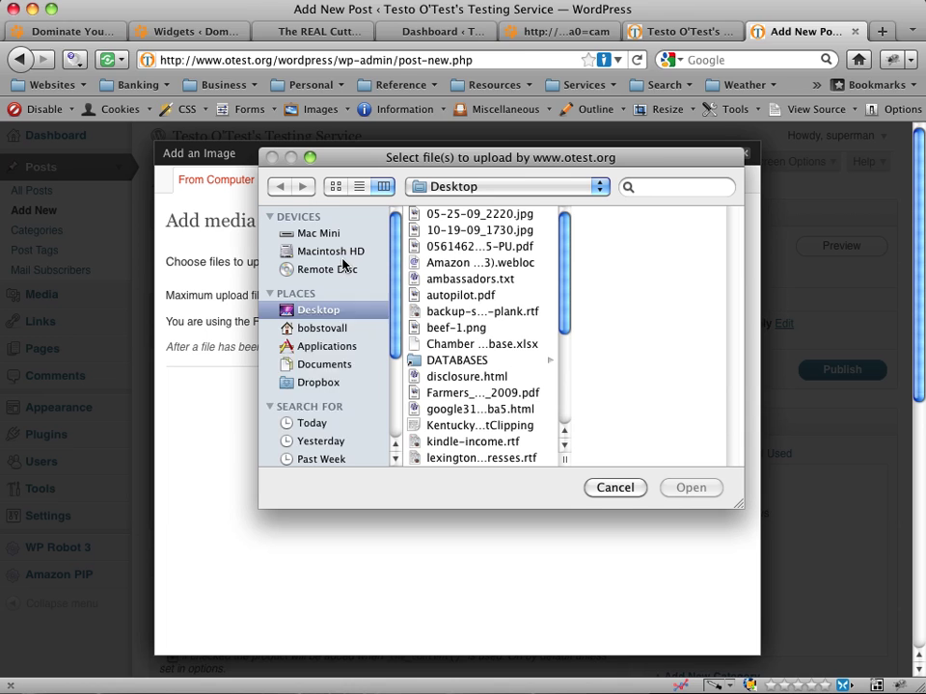
{"action": "left_click", "coordinate": [472, 213]}
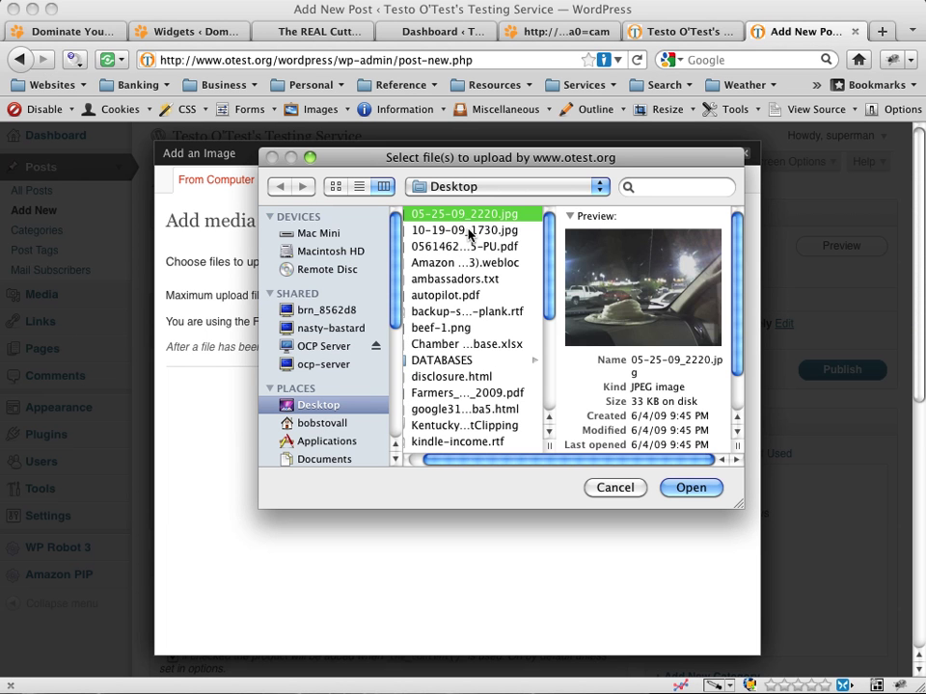
{"action": "left_click", "coordinate": [469, 232], "text": "shift"}
{"action": "left_click", "coordinate": [470, 328], "text": "super"}
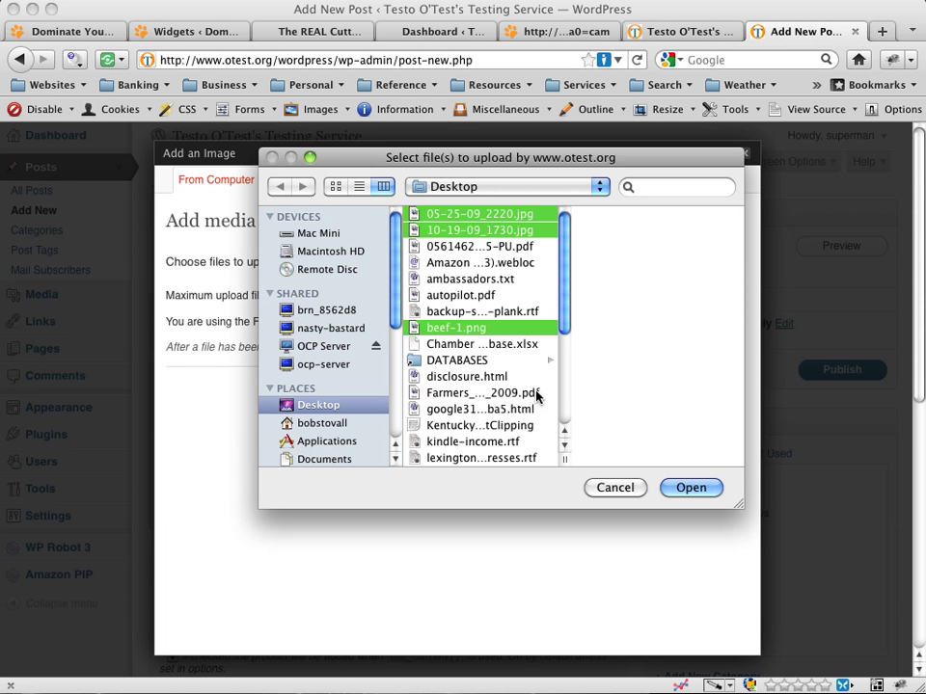
{"action": "left_click", "coordinate": [692, 488]}
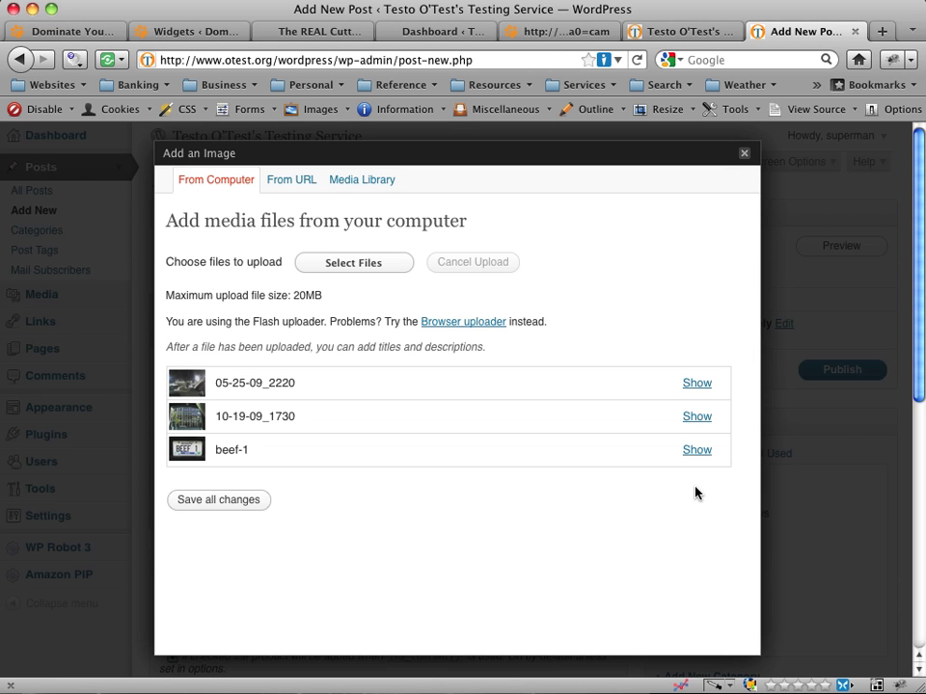
{"action": "left_click", "coordinate": [698, 386]}
{"action": "scroll", "coordinate": [421, 494], "scroll_direction": "down", "scroll_amount": 4}
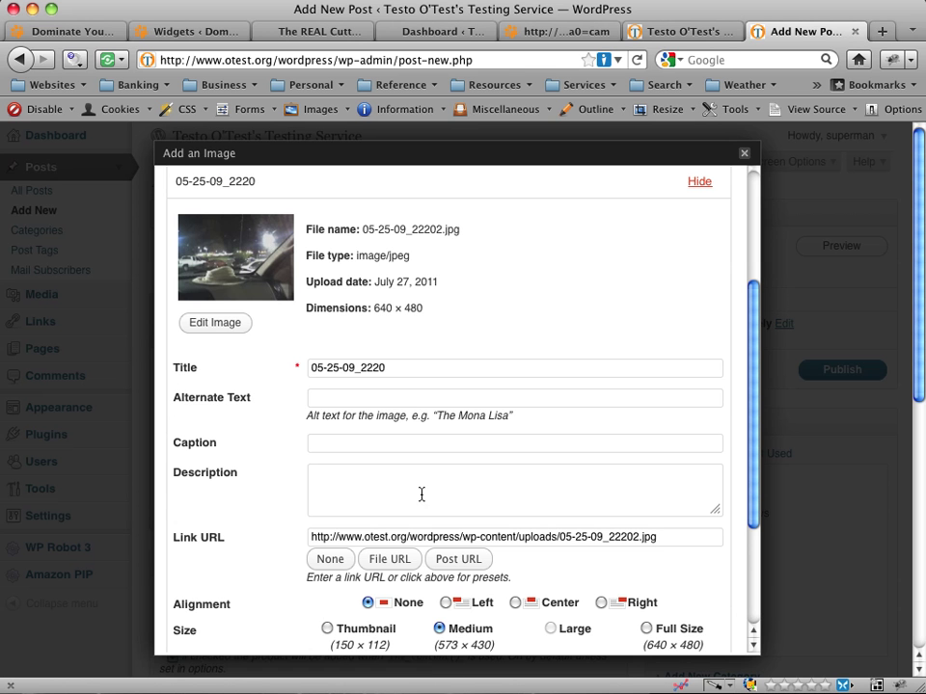
{"action": "left_click", "coordinate": [695, 184]}
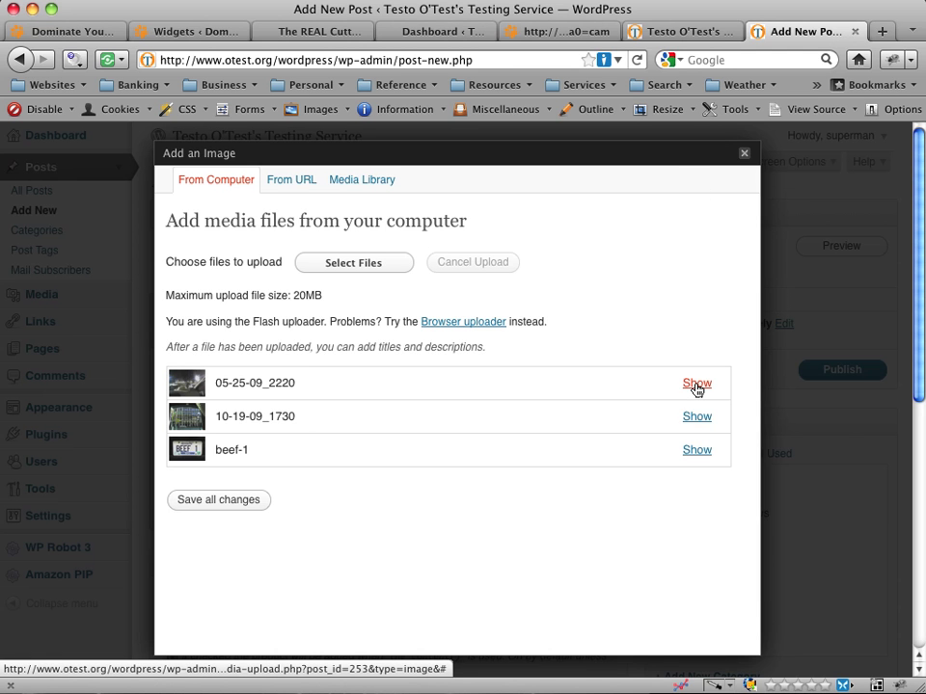
{"action": "left_click", "coordinate": [695, 383]}
{"action": "left_click", "coordinate": [406, 367]}
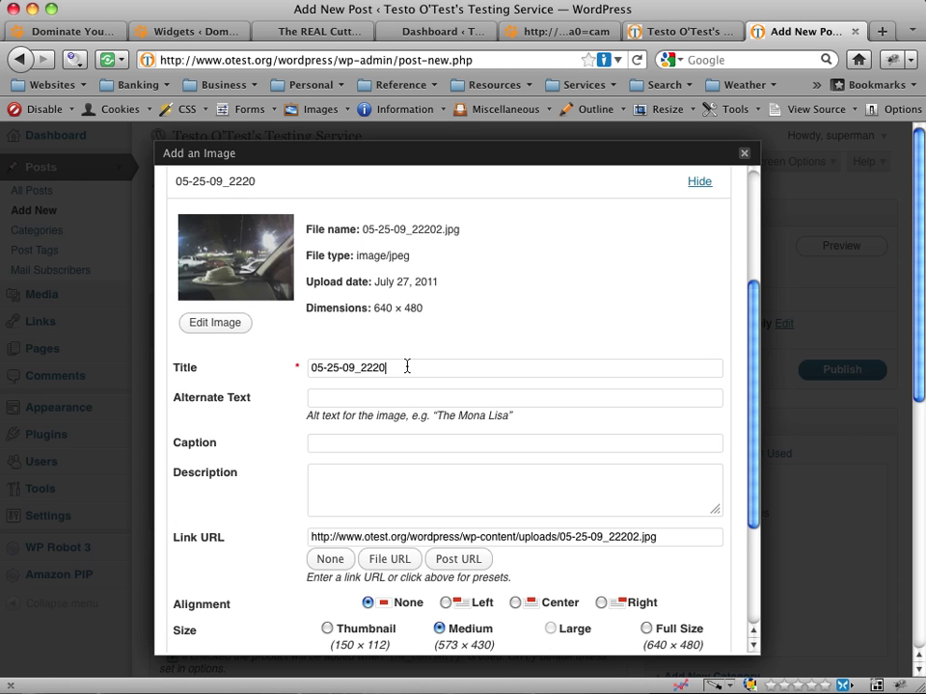
{"action": "left_click_drag", "start_coordinate": [407, 366], "coordinate": [308, 368]}
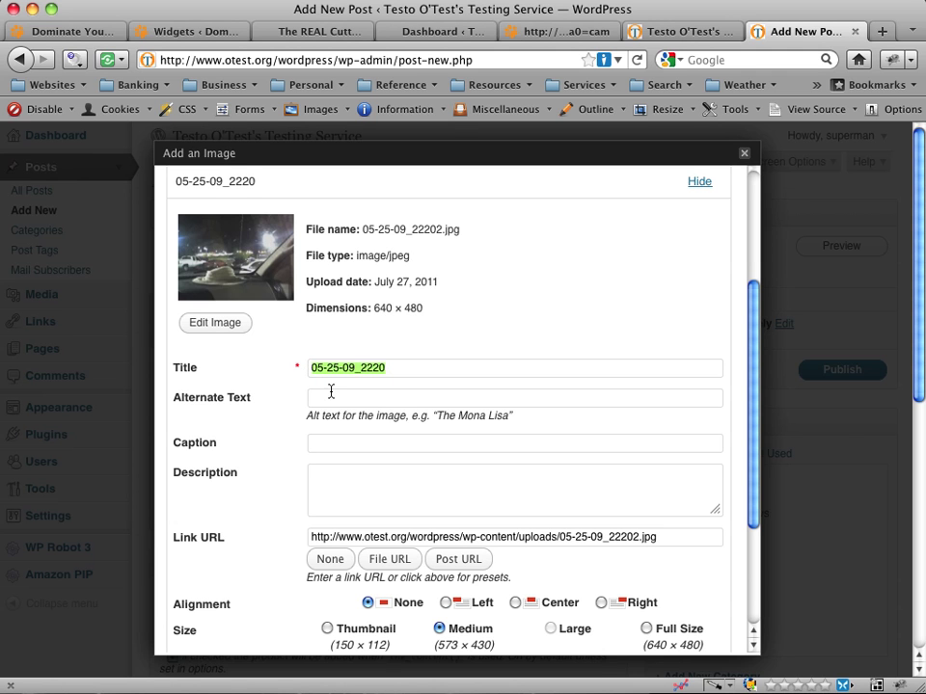
{"action": "left_click", "coordinate": [336, 396]}
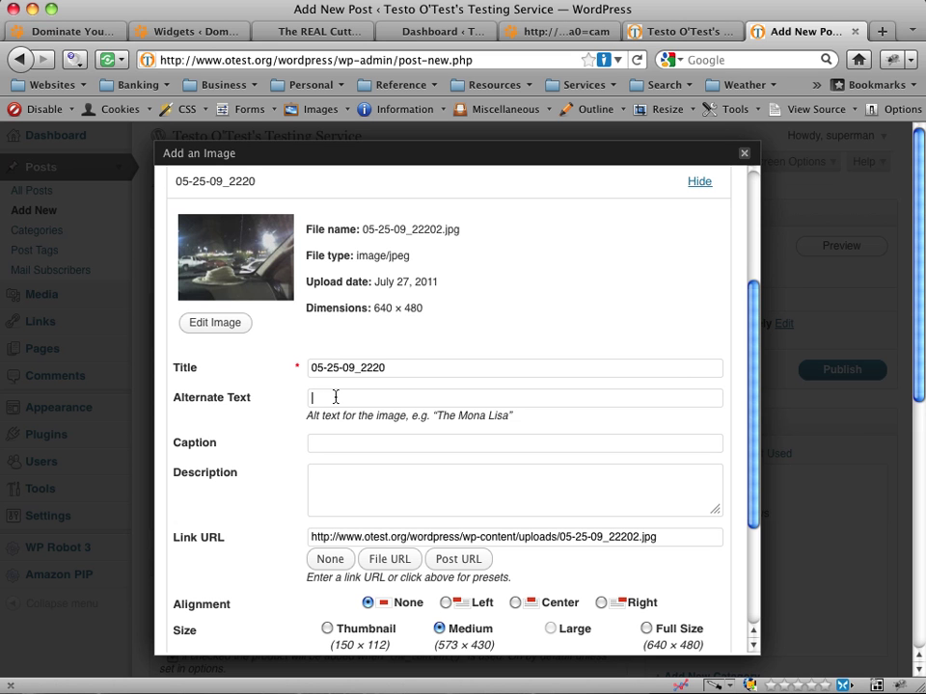
{"action": "left_click", "coordinate": [699, 183]}
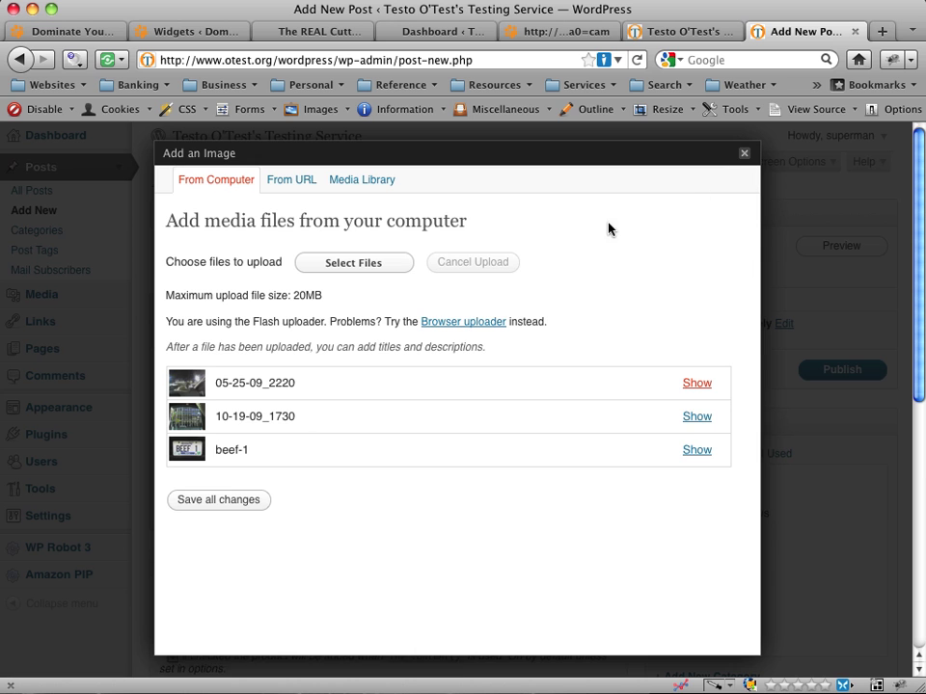
Save the upload details and insert a gallery whose thumbnails link to the image files
{"action": "left_click", "coordinate": [232, 501]}
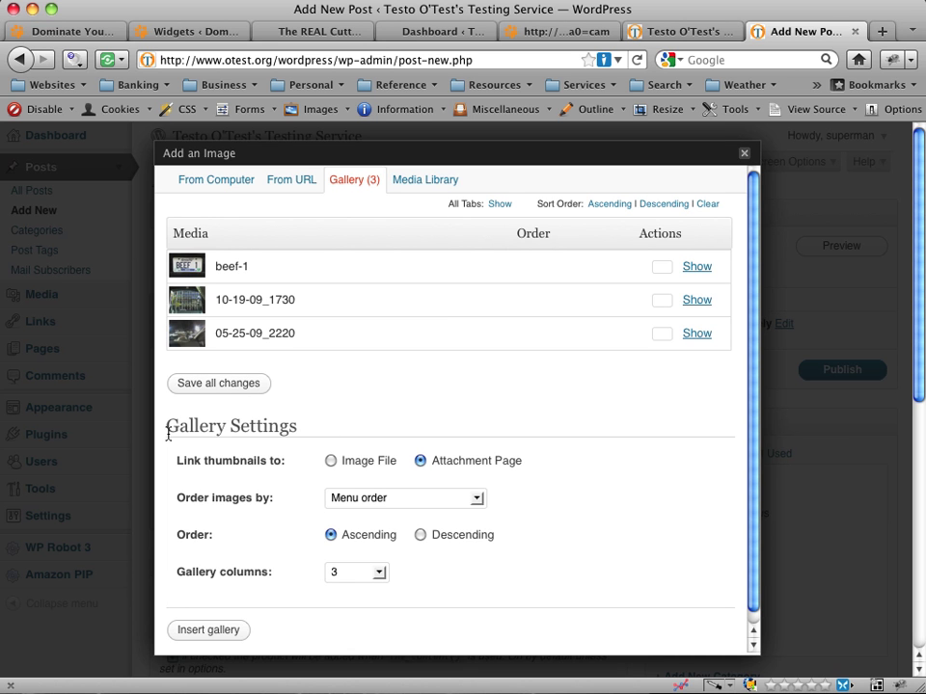
{"action": "left_click", "coordinate": [331, 462]}
{"action": "left_click", "coordinate": [208, 630]}
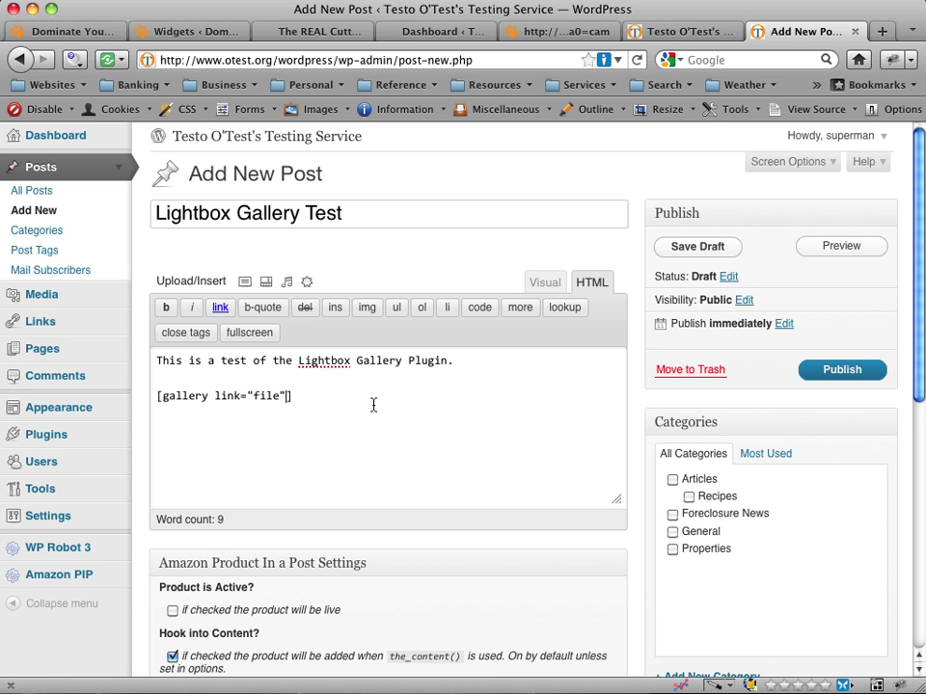
Save the draft, preview it, and browse the gallery images in the lightbox
{"action": "left_click", "coordinate": [837, 370]}
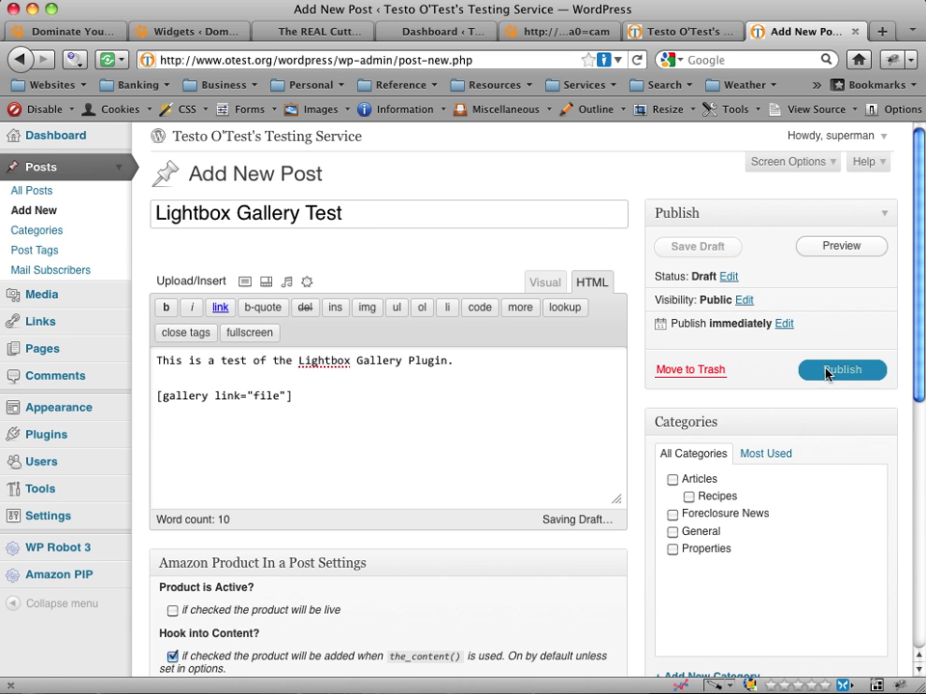
{"action": "left_click", "coordinate": [834, 251]}
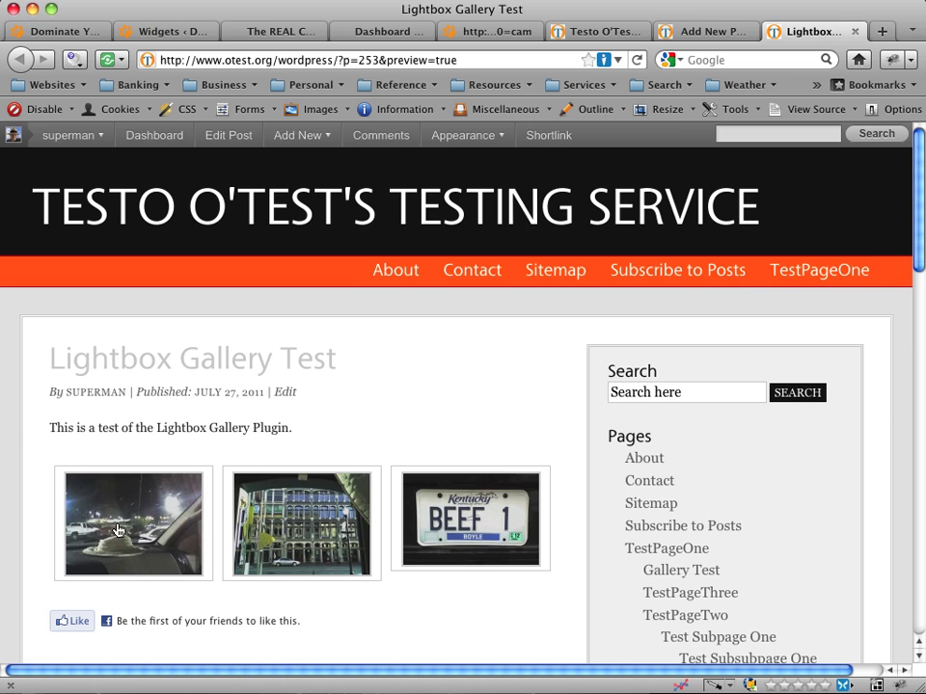
{"action": "left_click", "coordinate": [174, 527]}
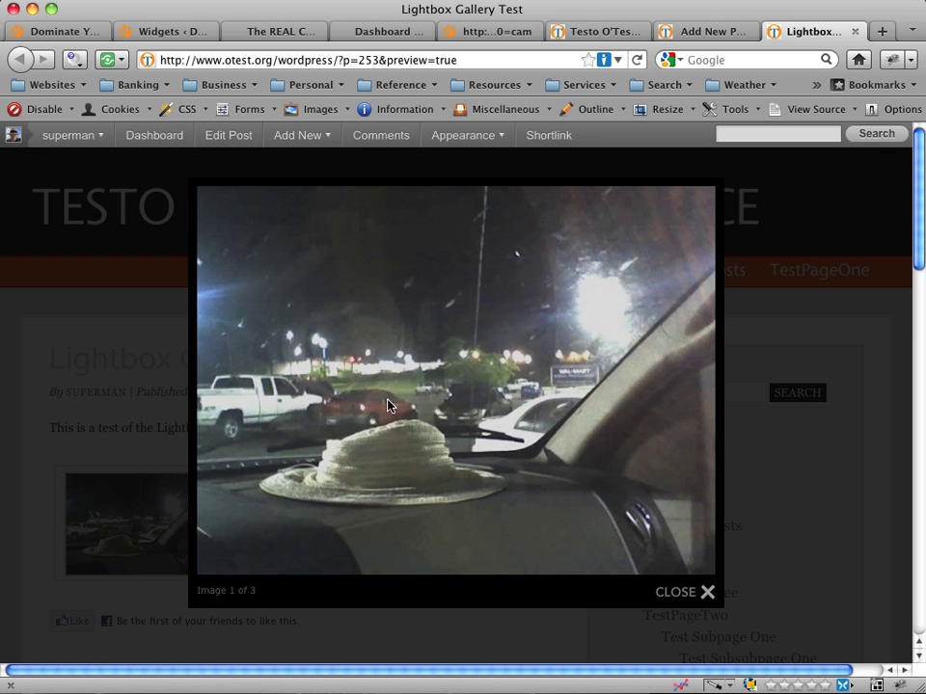
{"action": "mouse_move", "coordinate": [682, 289]}
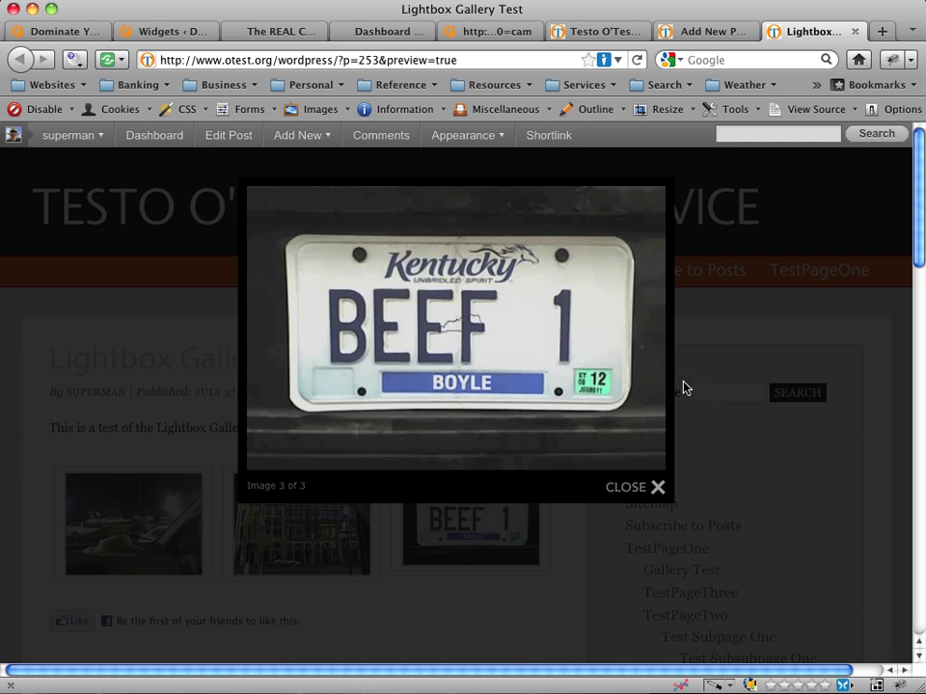
{"action": "mouse_move", "coordinate": [320, 327]}
{"action": "left_click", "coordinate": [267, 330]}
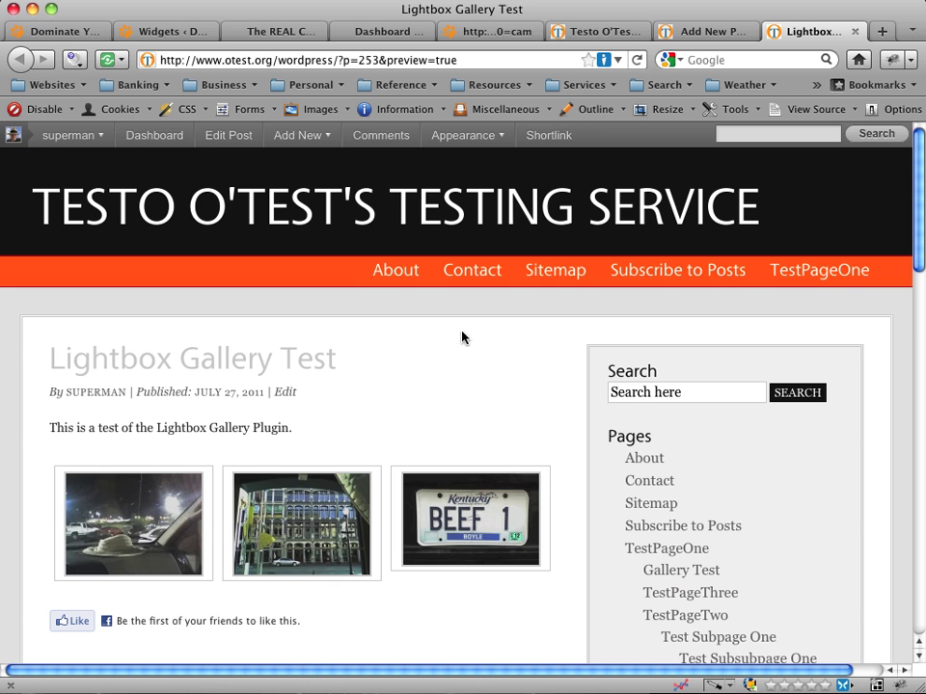
Close the preview, publish 'Lightbox Gallery Test', and return to the front-page tab
{"action": "left_click", "coordinate": [854, 31]}
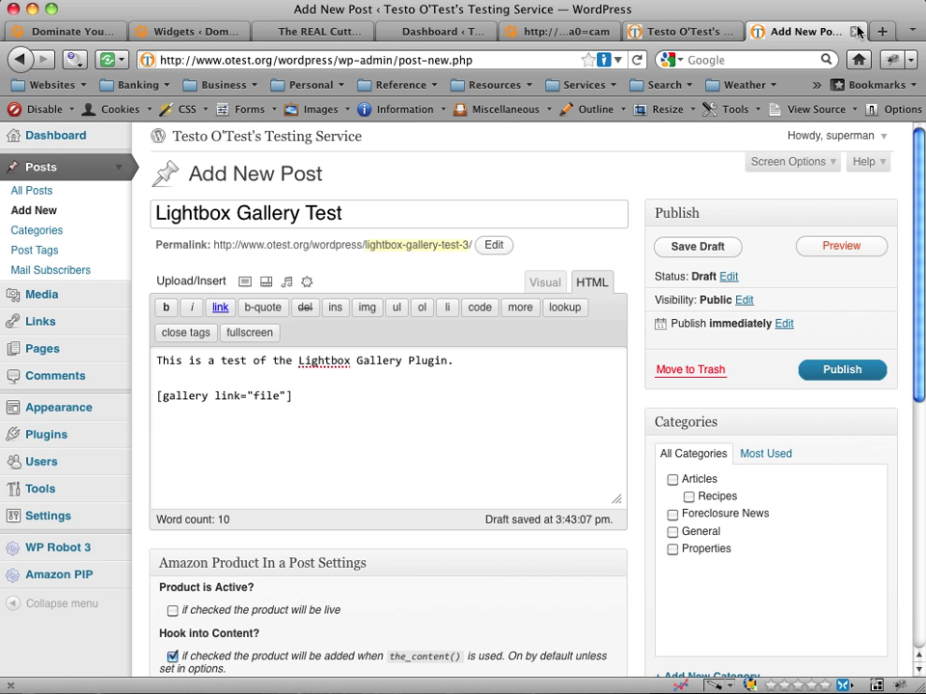
{"action": "left_click", "coordinate": [836, 375]}
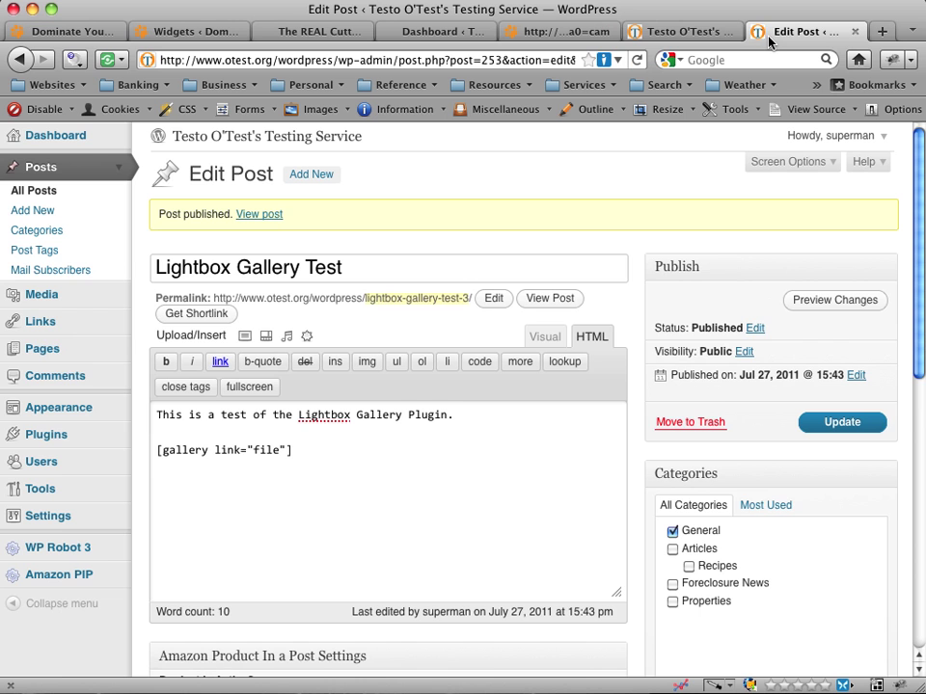
{"action": "left_click", "coordinate": [661, 30]}
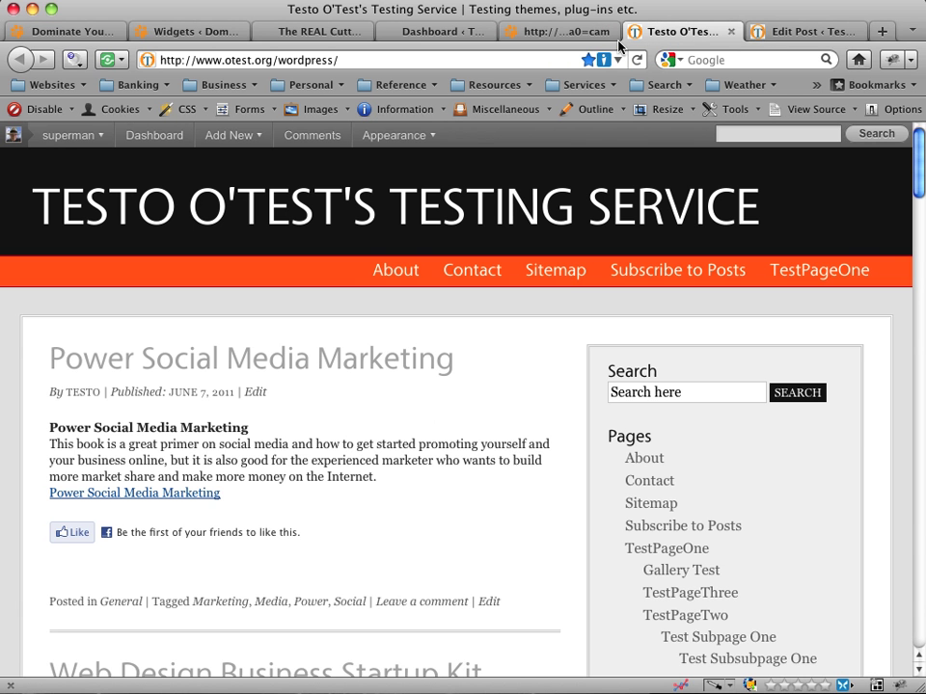
Reload the front page, then view all three 'Lightbox Gallery Test' images in the lightbox and close it
{"action": "left_click", "coordinate": [637, 61]}
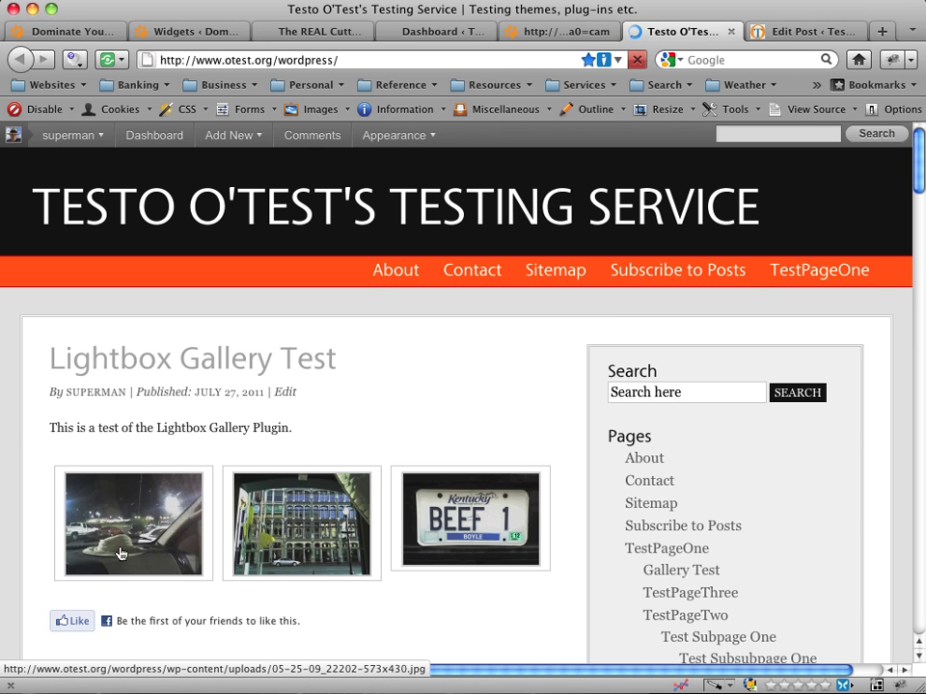
{"action": "left_click", "coordinate": [120, 552]}
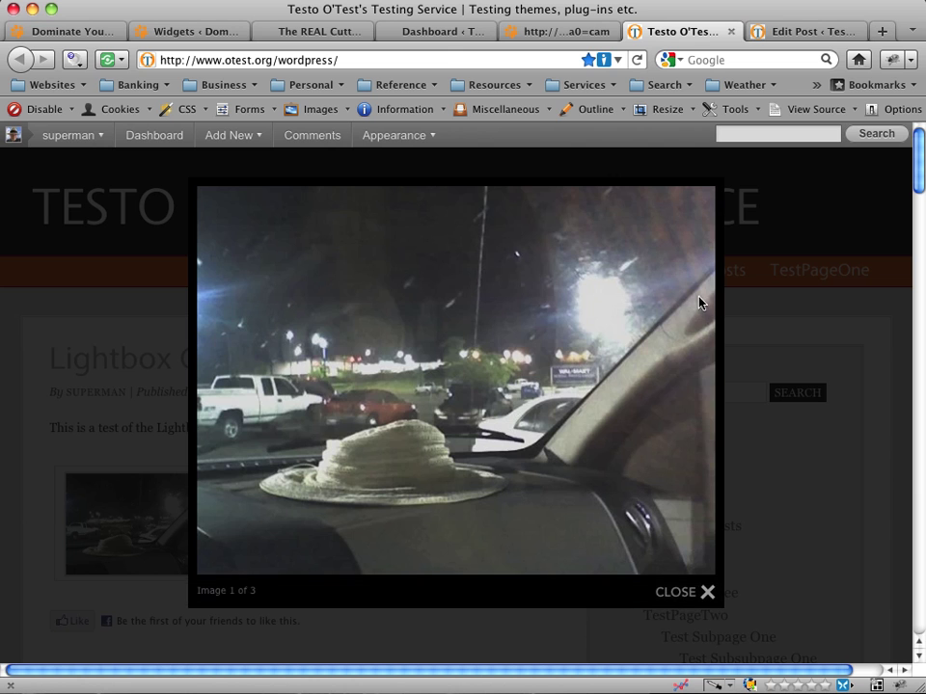
{"action": "left_click", "coordinate": [705, 387]}
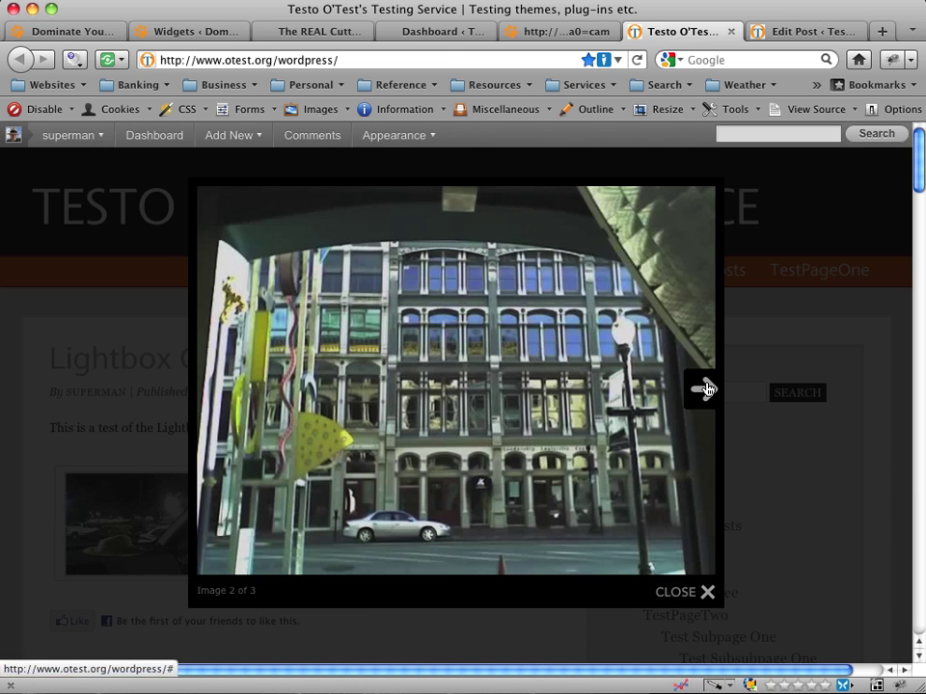
{"action": "left_click", "coordinate": [705, 387]}
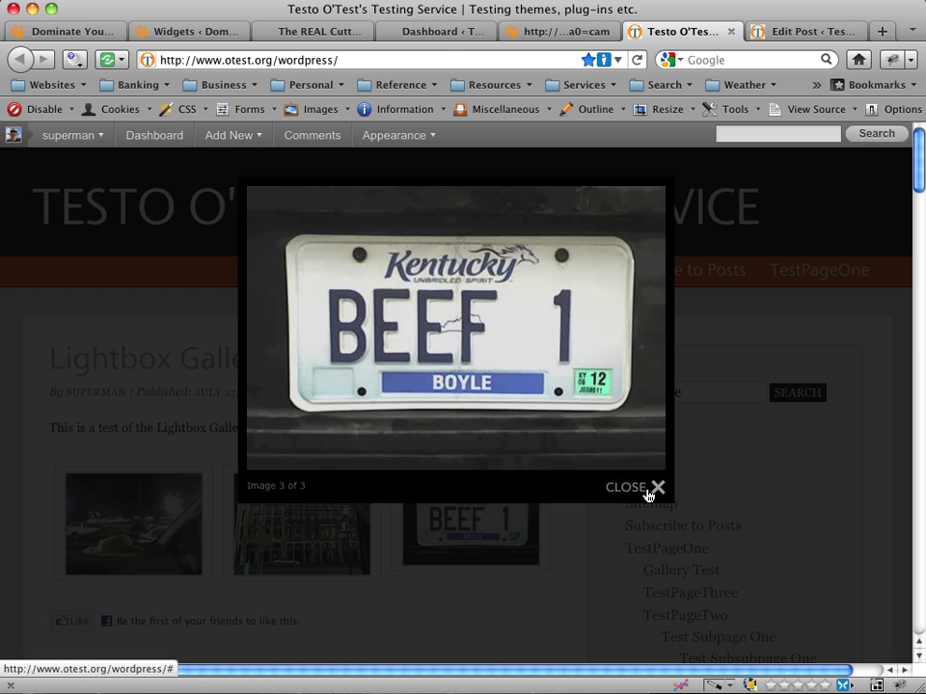
{"action": "left_click", "coordinate": [653, 489]}
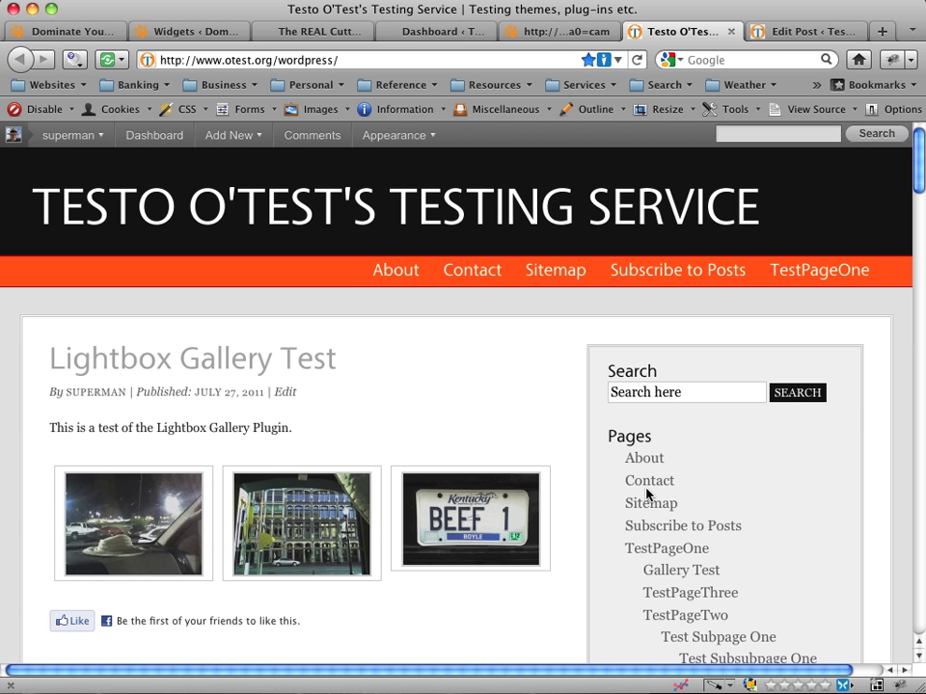